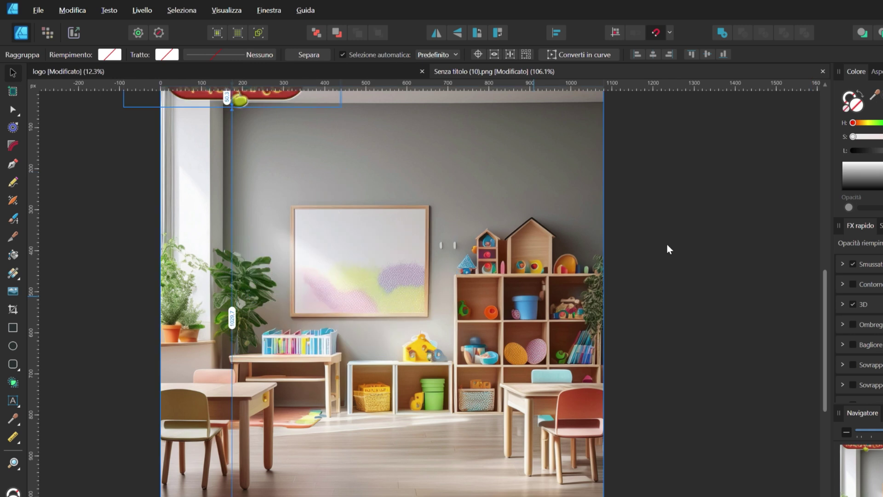
Paste the abc logo onto the classroom mockup, scale it into the wall frame, and show the grid.
{"action": "left_click", "coordinate": [268, 10]}
{"action": "left_click", "coordinate": [295, 282]}
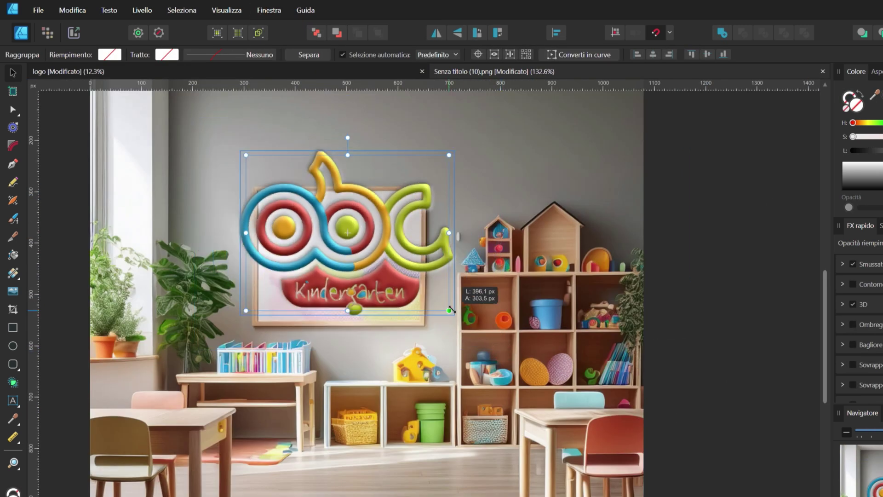
{"action": "left_click_drag", "start_coordinate": [452, 310], "coordinate": [411, 309]}
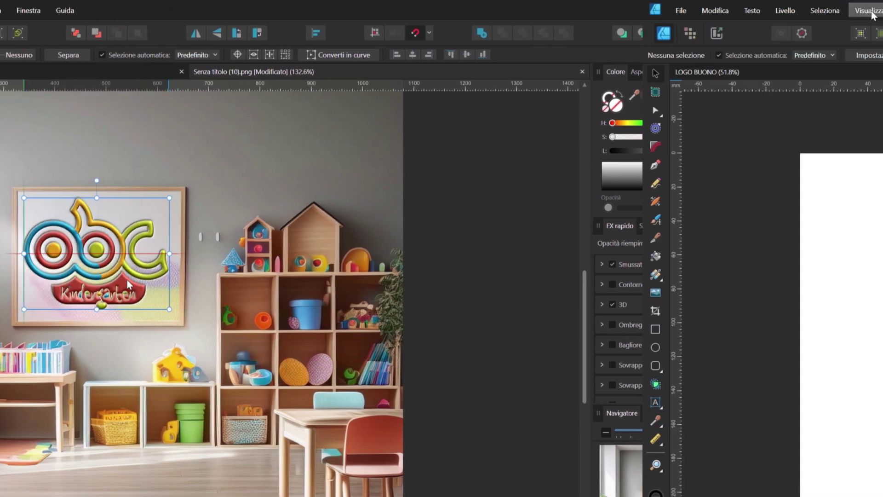
{"action": "left_click", "coordinate": [869, 11]}
{"action": "left_click", "coordinate": [247, 157]}
Review the snapping options on the gridded LOGO BUONO page.
{"action": "left_click", "coordinate": [672, 34]}
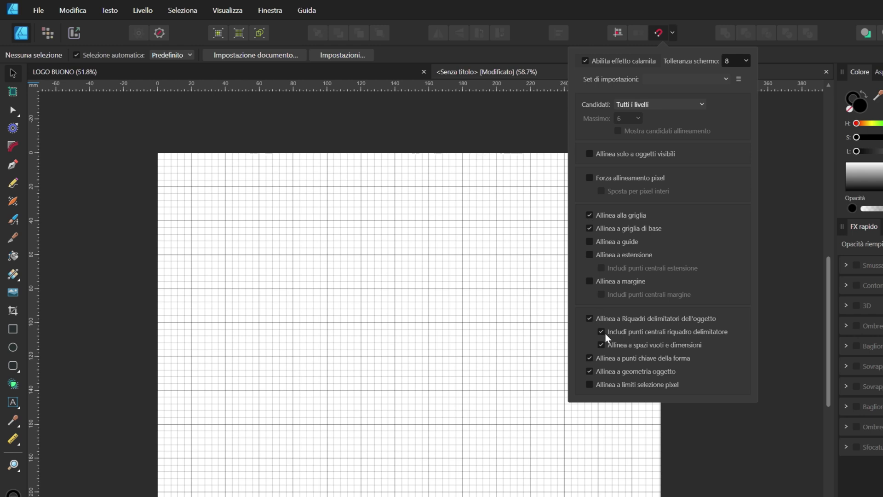
{"action": "left_click", "coordinate": [501, 296]}
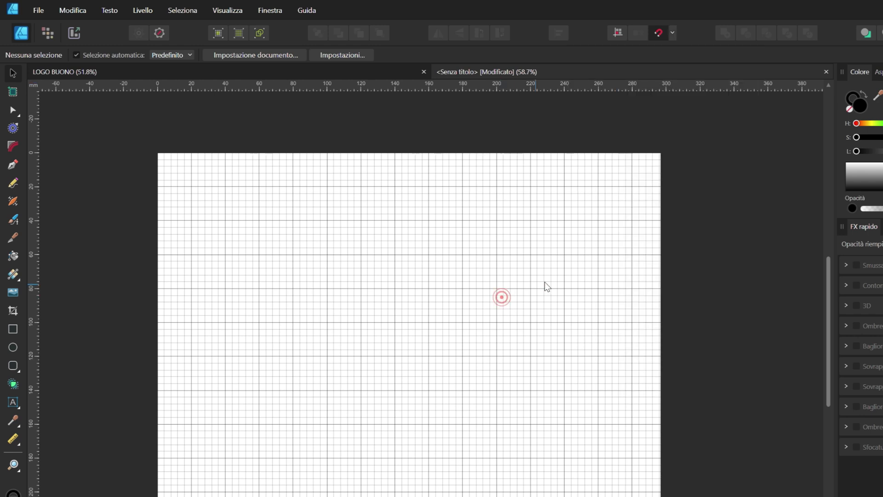
{"action": "scroll", "coordinate": [496, 241], "scroll_direction": "up", "scroll_amount": 2}
{"action": "scroll", "coordinate": [384, 239], "scroll_direction": "down", "scroll_amount": 1}
Draw a 40 mm circle with the Ellipse tool and set its fill to none.
{"action": "key", "text": "e"}
{"action": "left_click_drag", "start_coordinate": [262, 273], "coordinate": [306, 315]}
{"action": "left_click", "coordinate": [94, 55]}
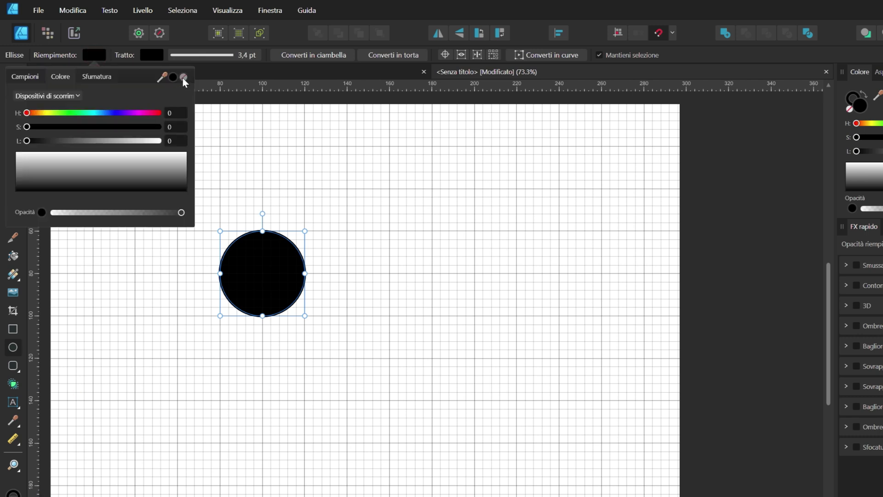
{"action": "left_click", "coordinate": [183, 78]}
Add a concentric 24 mm inner copy of the hollow circle.
{"action": "key", "text": "v"}
{"action": "left_click", "coordinate": [315, 191]}
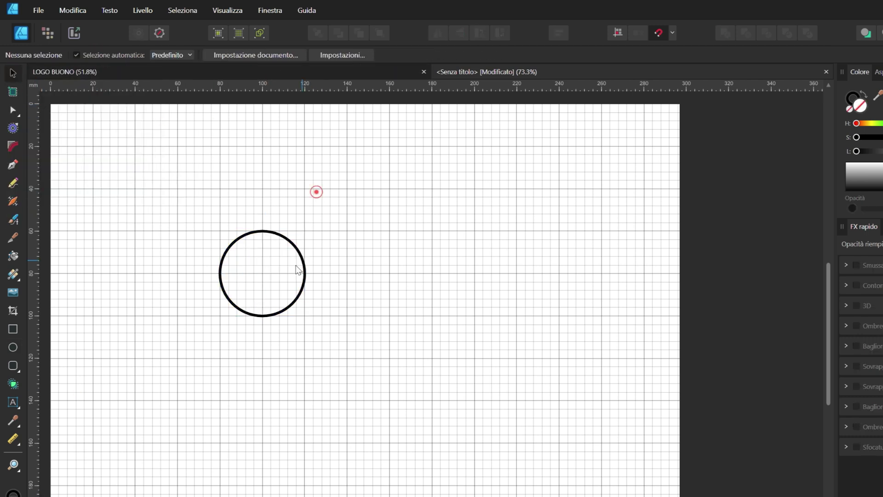
{"action": "left_click", "coordinate": [296, 250]}
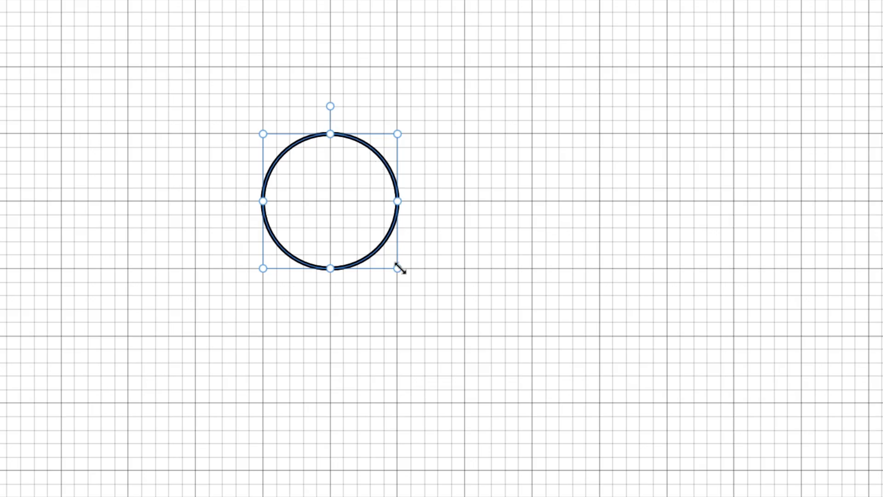
{"action": "left_click_drag", "start_coordinate": [305, 315], "coordinate": [306, 315]}
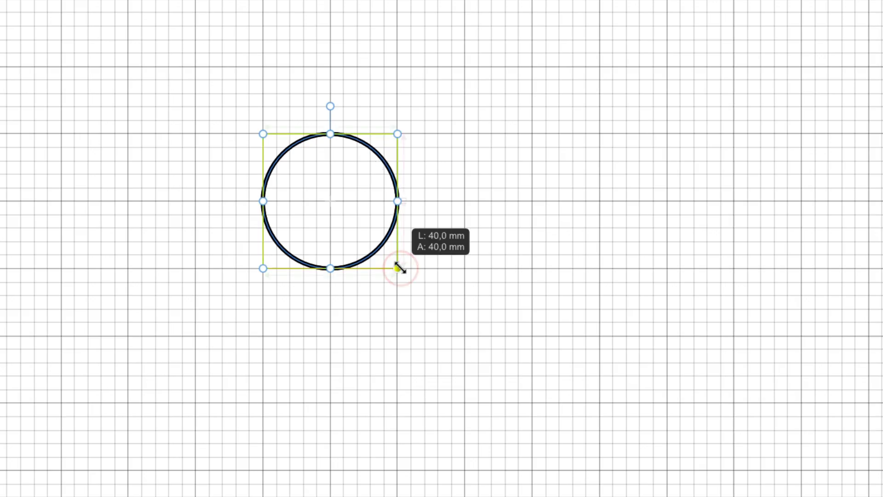
{"action": "left_click_drag", "start_coordinate": [399, 268], "coordinate": [379, 240]}
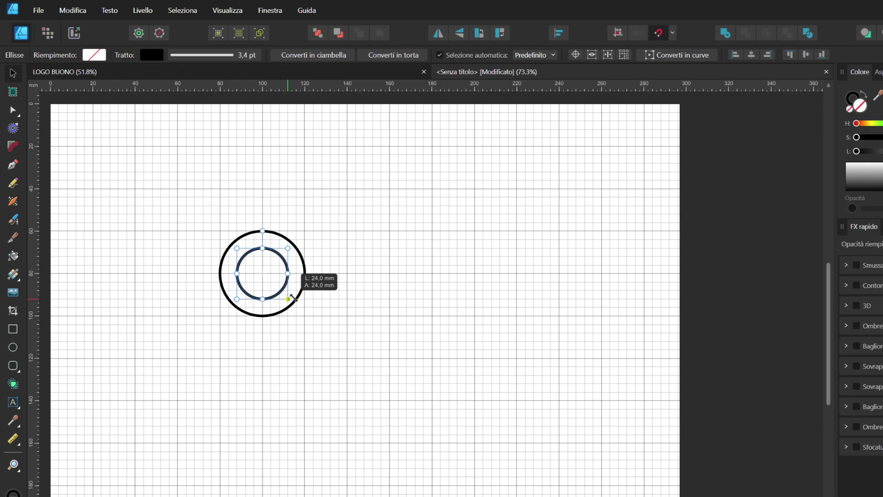
{"action": "scroll", "coordinate": [278, 276], "scroll_direction": "up", "scroll_amount": 5}
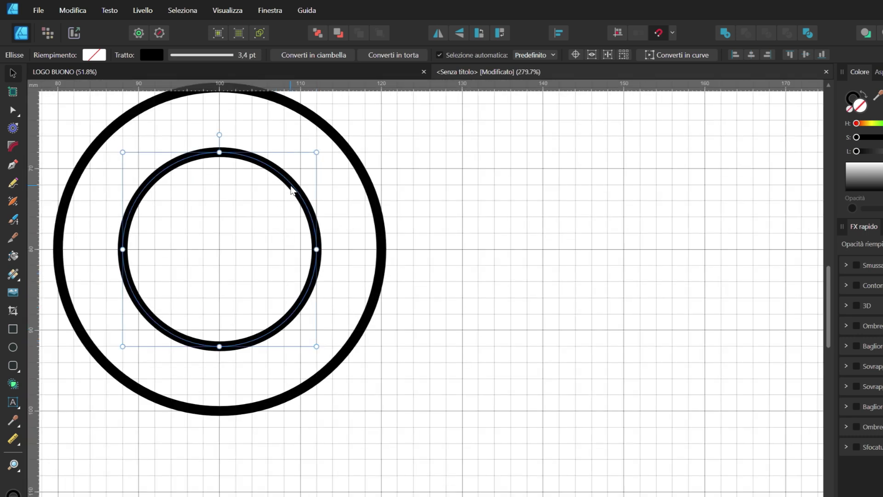
{"action": "scroll", "coordinate": [291, 190], "scroll_direction": "down", "scroll_amount": 5}
Duplicate the two-circle ring to the right and lower right, then select all six circles.
{"action": "mouse_move", "coordinate": [464, 230]}
{"action": "left_mouse_down"}
{"action": "mouse_move", "coordinate": [323, 305]}
{"action": "mouse_move", "coordinate": [520, 314]}
{"action": "left_mouse_up"}
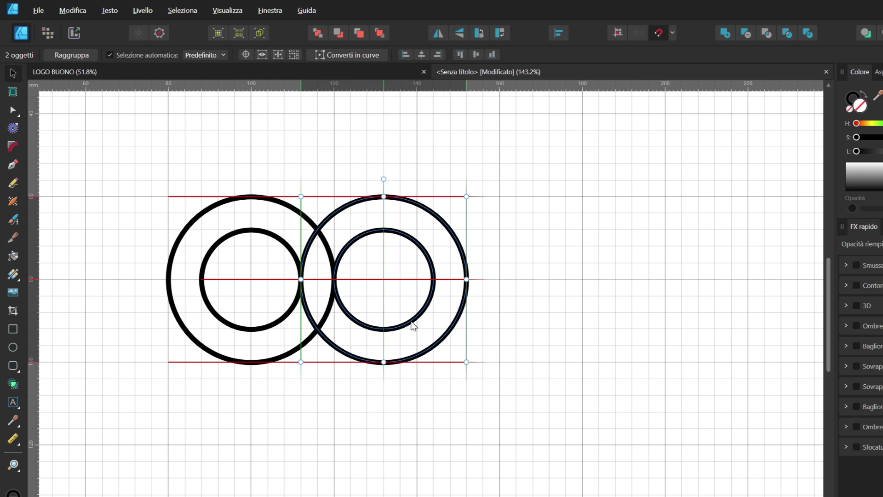
{"action": "left_click_drag", "start_coordinate": [414, 325], "coordinate": [414, 326]}
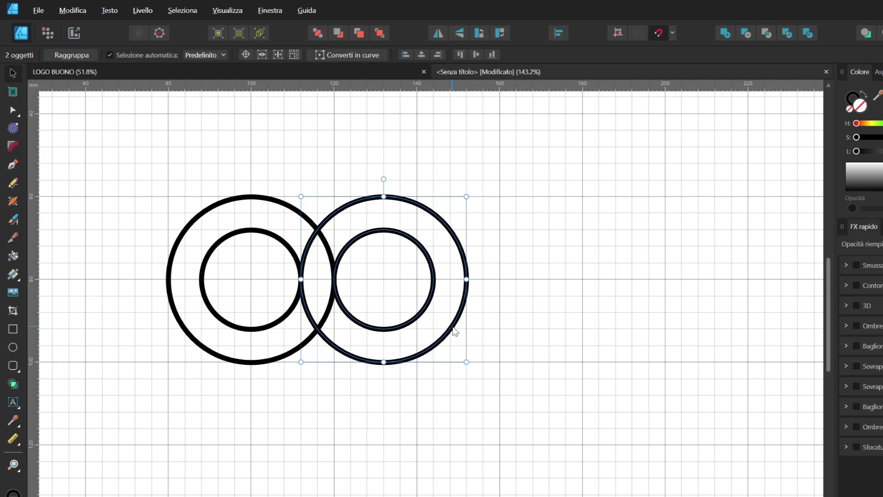
{"action": "left_click_drag", "start_coordinate": [454, 331], "coordinate": [526, 379]}
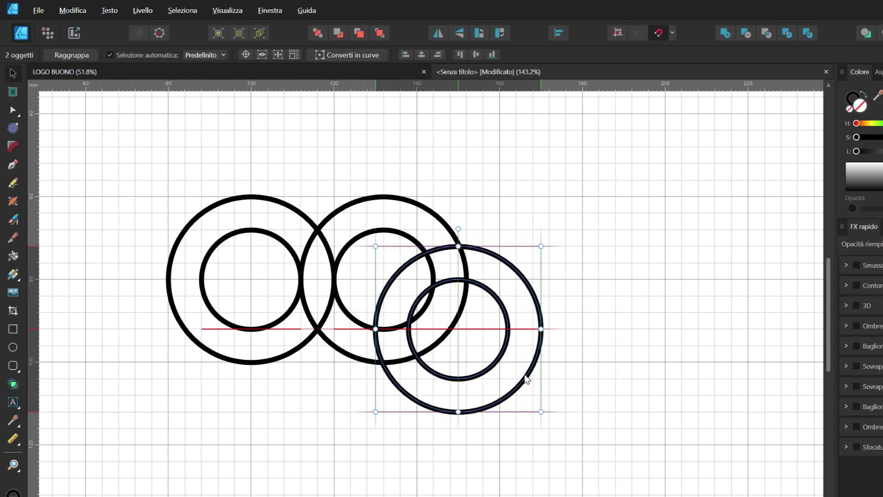
{"action": "left_click_drag", "start_coordinate": [527, 379], "coordinate": [533, 379]}
{"action": "left_click_drag", "start_coordinate": [670, 139], "coordinate": [98, 492]}
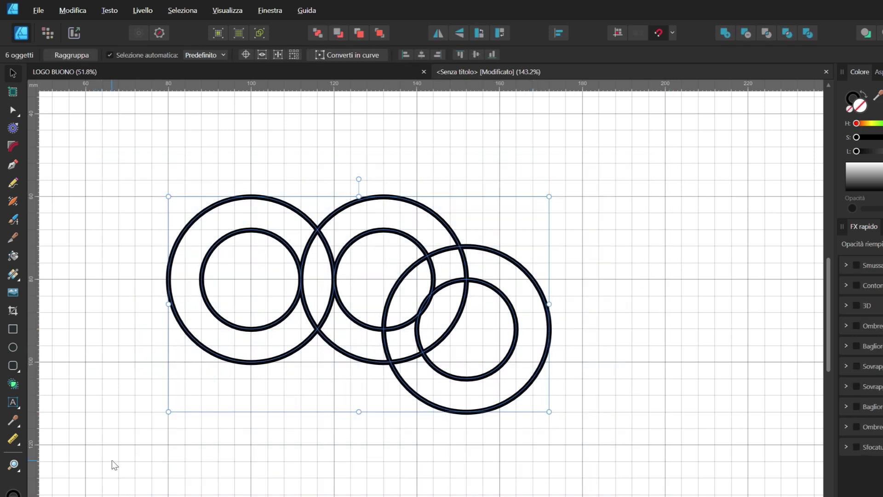
Shape-build the left ring and middle ring's lower part into one piece filled black.
{"action": "left_click", "coordinate": [13, 384]}
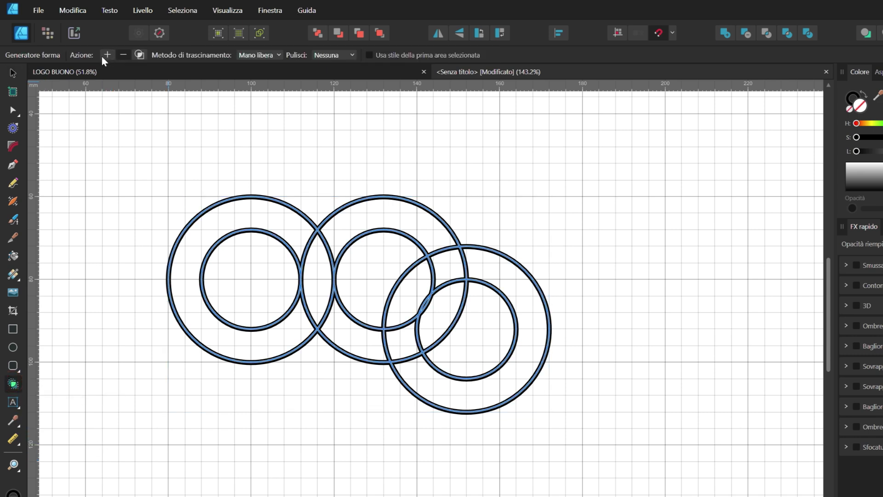
{"action": "left_click_drag", "start_coordinate": [229, 201], "coordinate": [367, 339]}
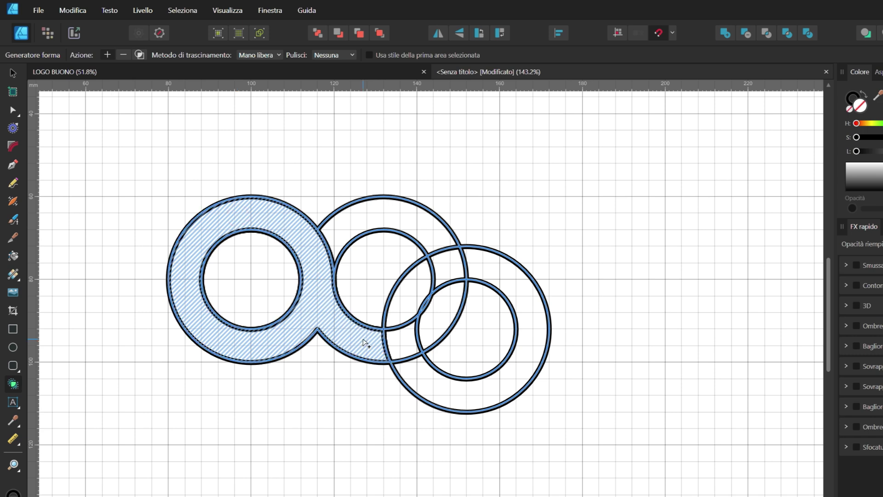
{"action": "left_click", "coordinate": [12, 73]}
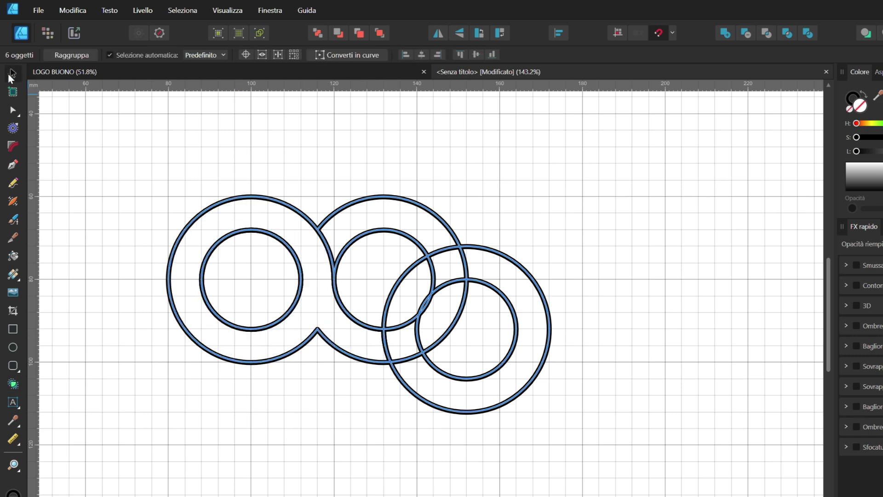
{"action": "left_click", "coordinate": [291, 217]}
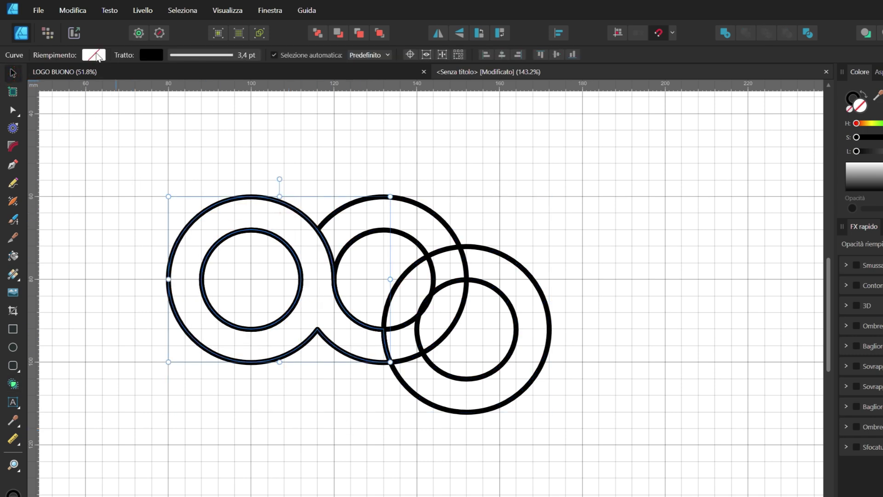
{"action": "left_click", "coordinate": [94, 54]}
{"action": "left_click", "coordinate": [165, 75]}
{"action": "left_click", "coordinate": [344, 138]}
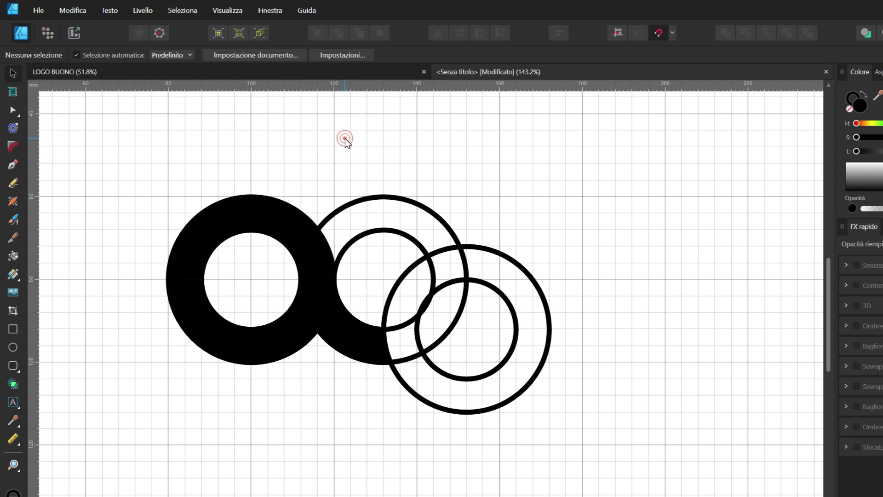
{"action": "left_click", "coordinate": [291, 229]}
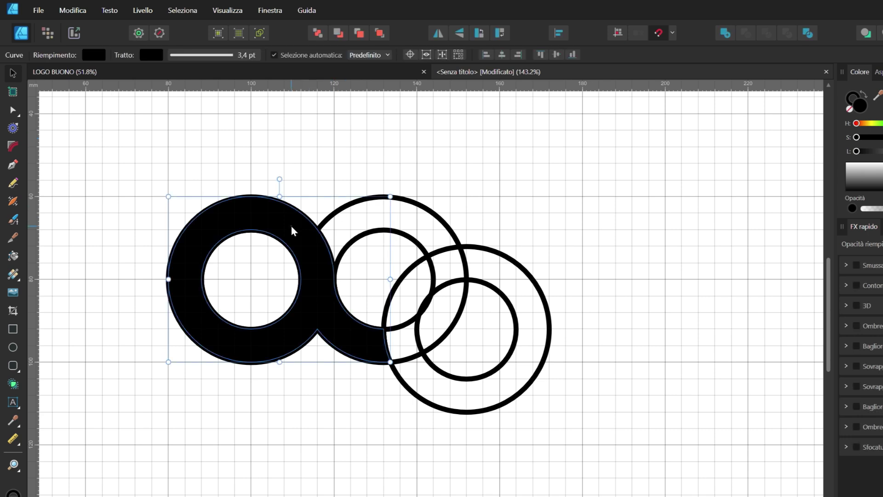
Duplicate the black shape, rotate it into a b, and move the outline circles beside it.
{"action": "left_click_drag", "start_coordinate": [291, 228], "coordinate": [424, 232]}
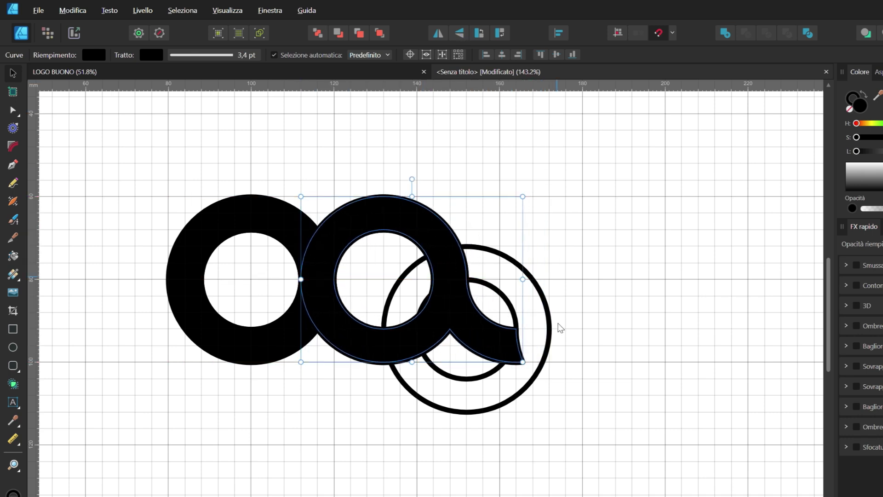
{"action": "left_click_drag", "start_coordinate": [532, 372], "coordinate": [431, 225]}
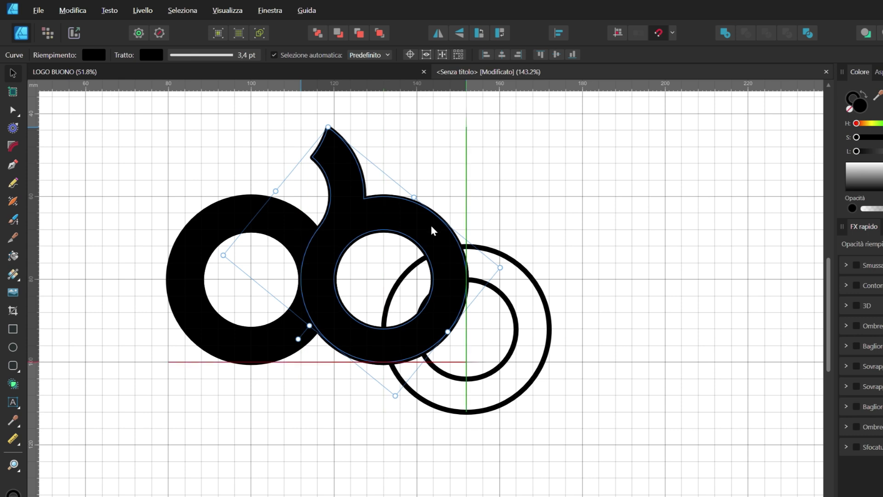
{"action": "key", "text": "F7"}
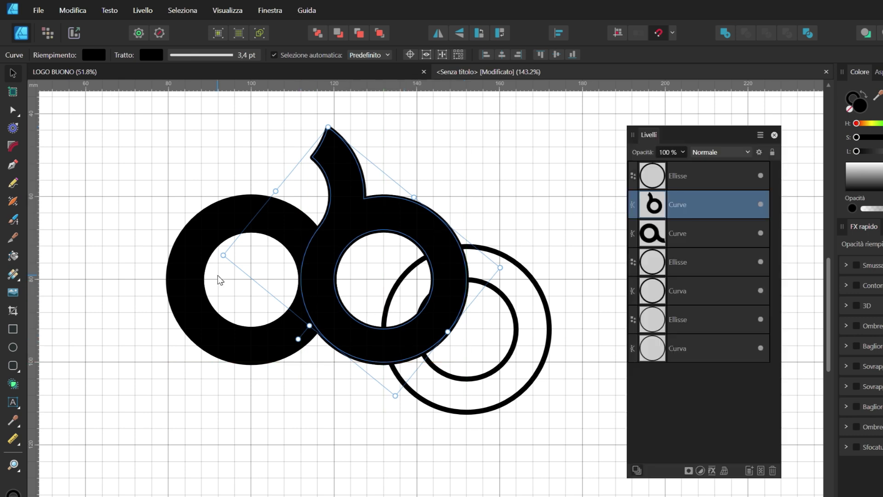
{"action": "left_click", "coordinate": [550, 330]}
{"action": "left_click", "coordinate": [517, 352], "text": "shift"}
{"action": "left_click_drag", "start_coordinate": [517, 351], "coordinate": [575, 302]}
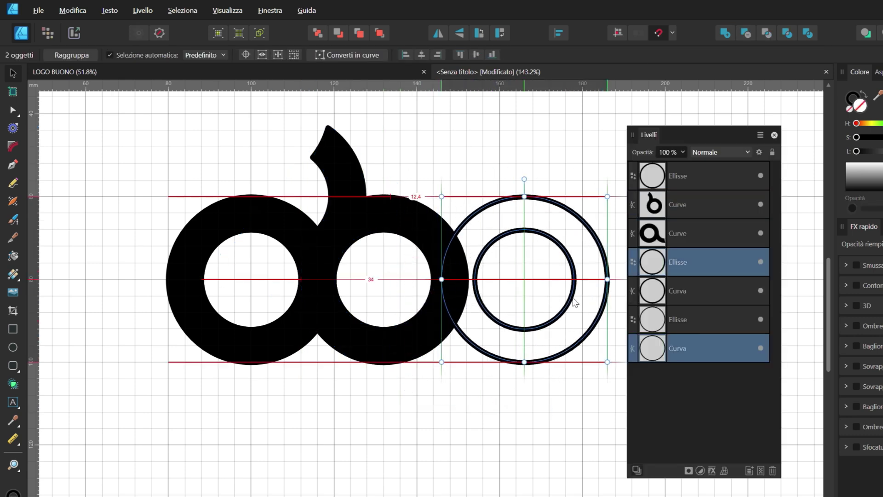
Place another b copy right of the circles, rotate its tail lower left, and select them together.
{"action": "key", "text": "F7"}
{"action": "key", "text": "ctrl+minus"}
{"action": "left_click", "coordinate": [427, 297]}
{"action": "left_click_drag", "start_coordinate": [425, 293], "coordinate": [575, 296]}
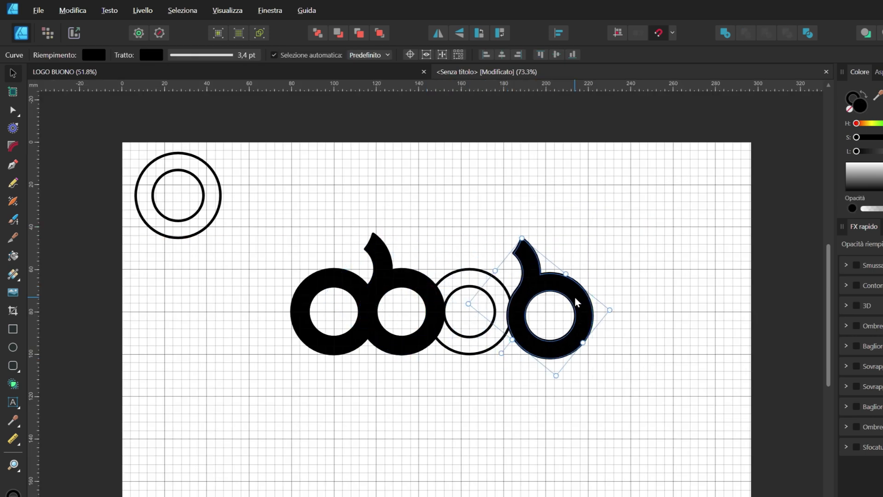
{"action": "scroll", "coordinate": [575, 301], "scroll_direction": "up", "scroll_amount": 3}
{"action": "left_click_drag", "start_coordinate": [584, 357], "coordinate": [585, 357]}
{"action": "mouse_move", "coordinate": [656, 284]}
{"action": "left_mouse_down"}
{"action": "mouse_move", "coordinate": [555, 350]}
{"action": "mouse_move", "coordinate": [501, 369]}
{"action": "left_mouse_up"}
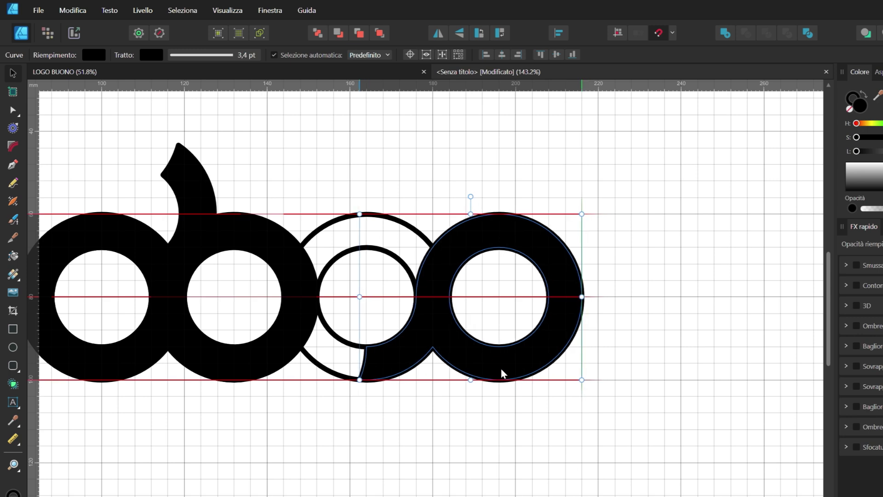
{"action": "left_click_drag", "start_coordinate": [644, 159], "coordinate": [247, 483]}
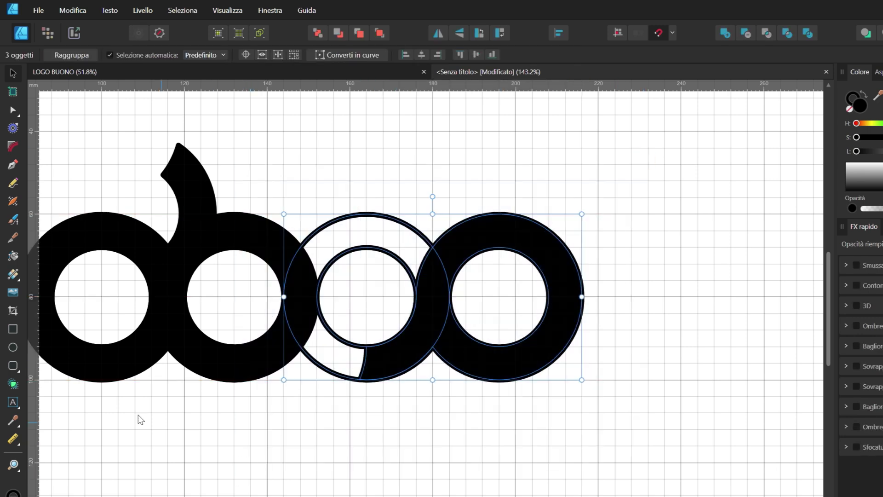
{"action": "left_click", "coordinate": [13, 387]}
Cut away the ring's overlaps and inner area into a C, rotate it ~48°, and place it beside the b.
{"action": "left_click_drag", "start_coordinate": [428, 285], "coordinate": [468, 246]}
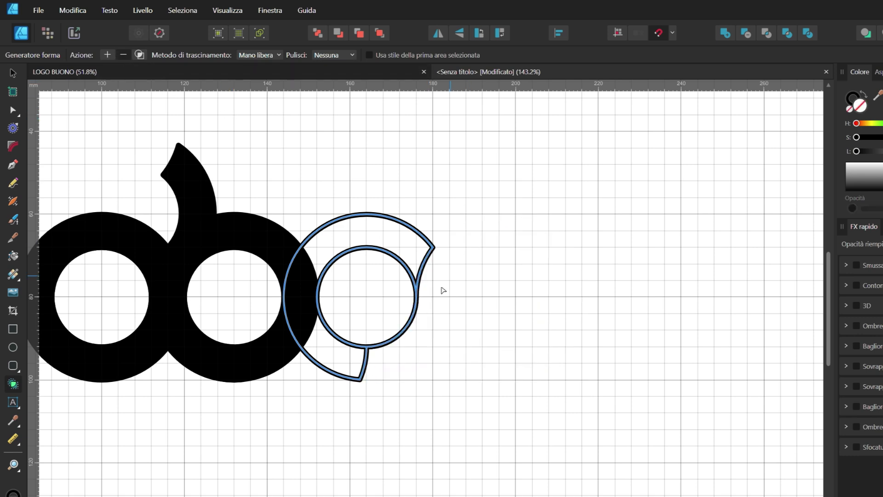
{"action": "left_click_drag", "start_coordinate": [404, 325], "coordinate": [410, 333]}
{"action": "left_click", "coordinate": [13, 73]}
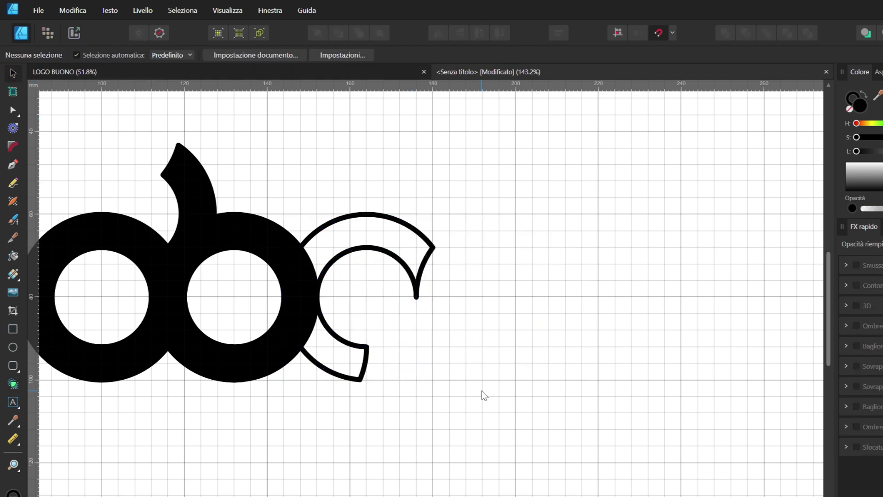
{"action": "scroll", "coordinate": [506, 350], "scroll_direction": "down", "scroll_amount": 1}
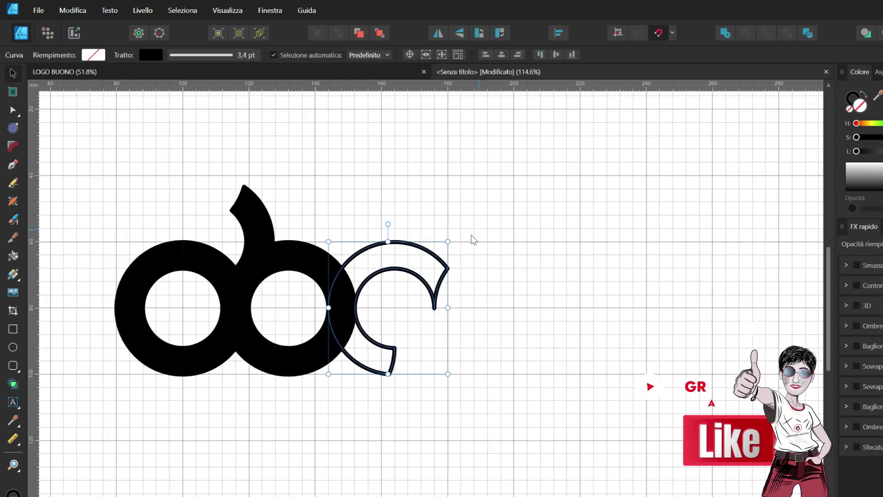
{"action": "mouse_move", "coordinate": [451, 237]}
{"action": "left_mouse_down"}
{"action": "mouse_move", "coordinate": [380, 218]}
{"action": "mouse_move", "coordinate": [405, 222]}
{"action": "left_mouse_up"}
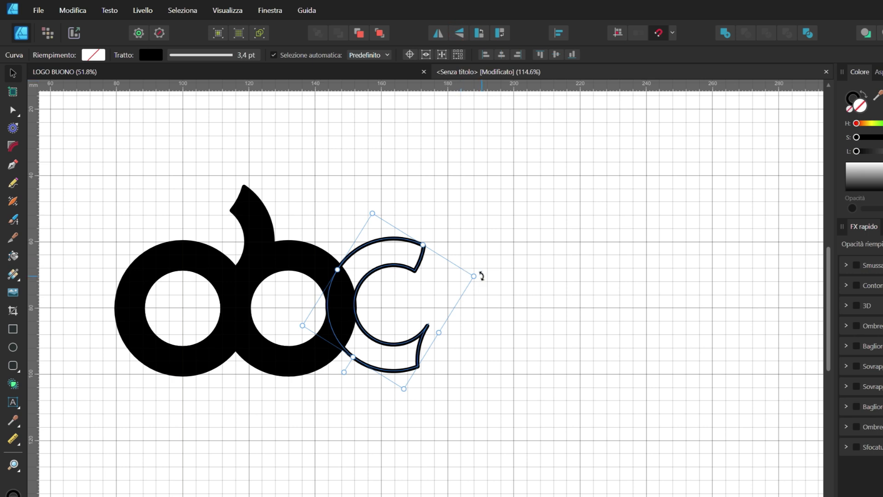
{"action": "left_click_drag", "start_coordinate": [481, 276], "coordinate": [474, 253]}
{"action": "left_click_drag", "start_coordinate": [414, 372], "coordinate": [425, 376]}
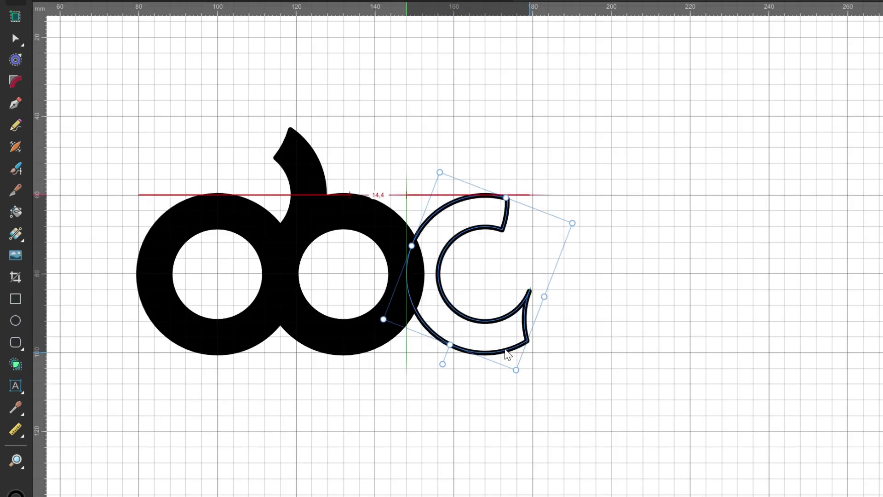
{"action": "left_click_drag", "start_coordinate": [508, 354], "coordinate": [509, 355]}
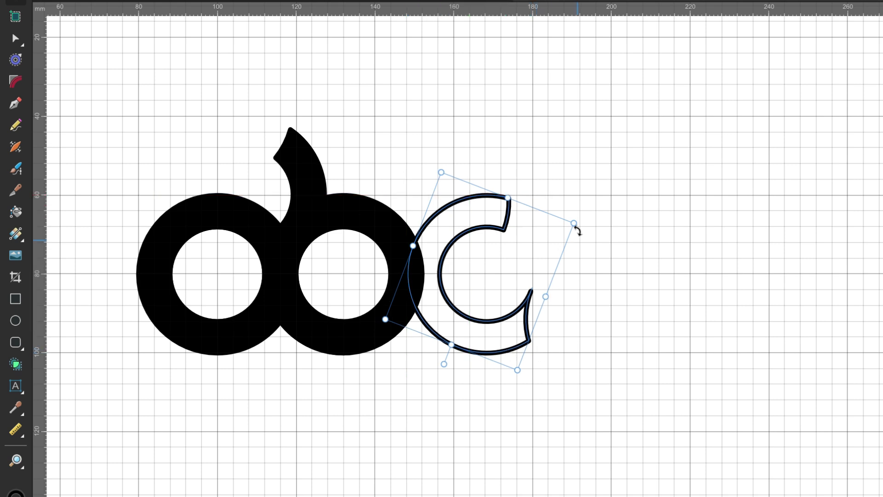
{"action": "left_click_drag", "start_coordinate": [582, 222], "coordinate": [576, 214]}
Measure the a's width (36,1 mm) and compare it with the C's width.
{"action": "left_click", "coordinate": [22, 436]}
{"action": "left_click", "coordinate": [69, 431]}
{"action": "left_click_drag", "start_coordinate": [138, 367], "coordinate": [276, 367]}
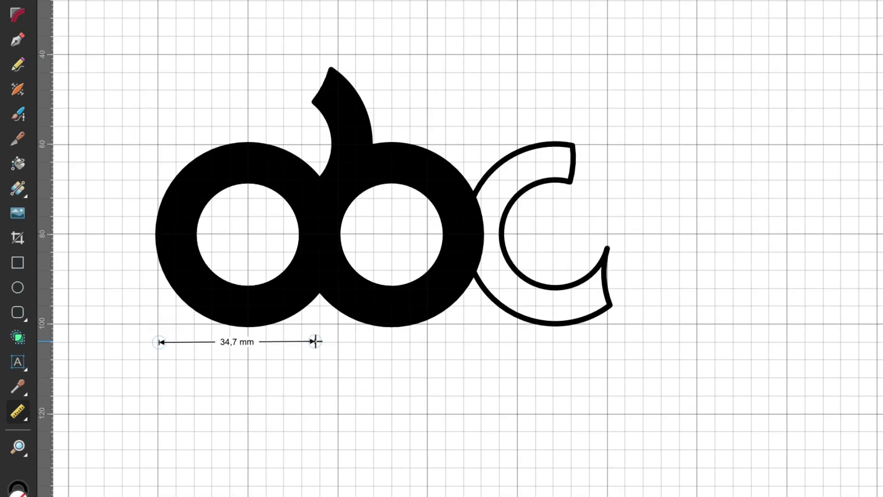
{"action": "left_click_drag", "start_coordinate": [315, 341], "coordinate": [321, 341]}
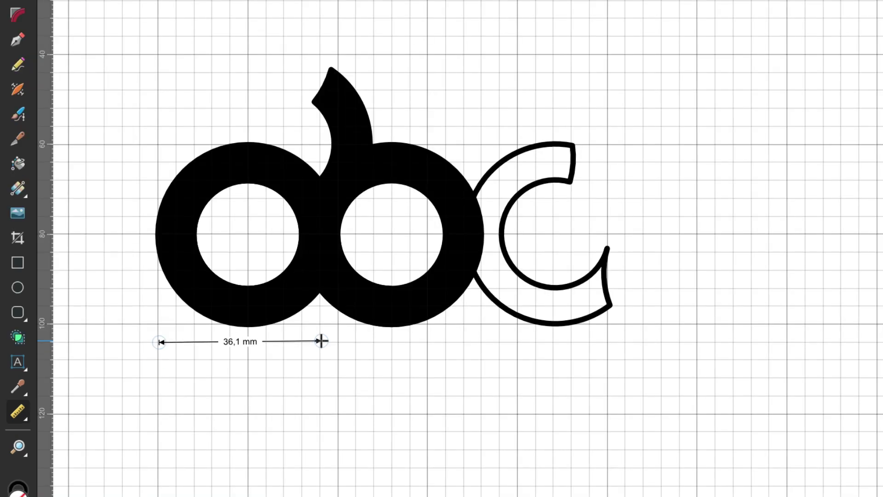
{"action": "left_click_drag", "start_coordinate": [467, 323], "coordinate": [622, 323]}
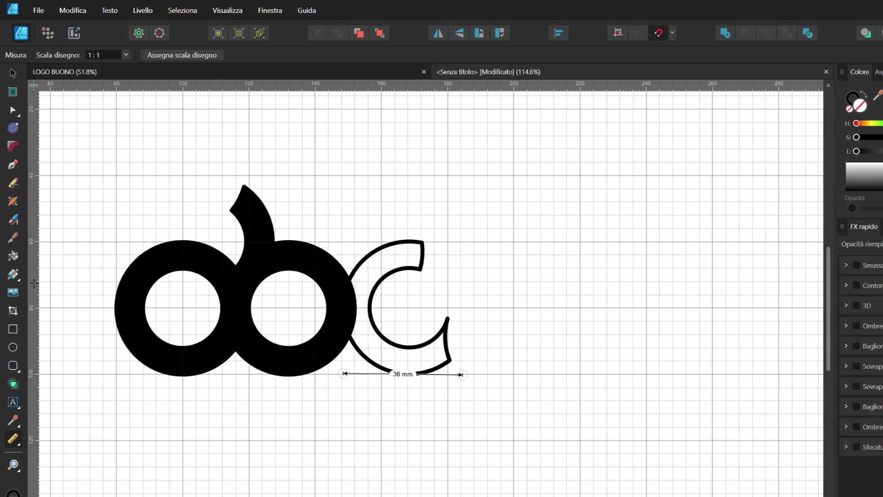
Add a guide, rotate the C to about 169.5°, and snap its base to the other letters.
{"action": "left_click_drag", "start_coordinate": [39, 285], "coordinate": [461, 294]}
{"action": "left_click", "coordinate": [14, 73]}
{"action": "left_click", "coordinate": [389, 439]}
{"action": "left_click_drag", "start_coordinate": [408, 380], "coordinate": [411, 379]}
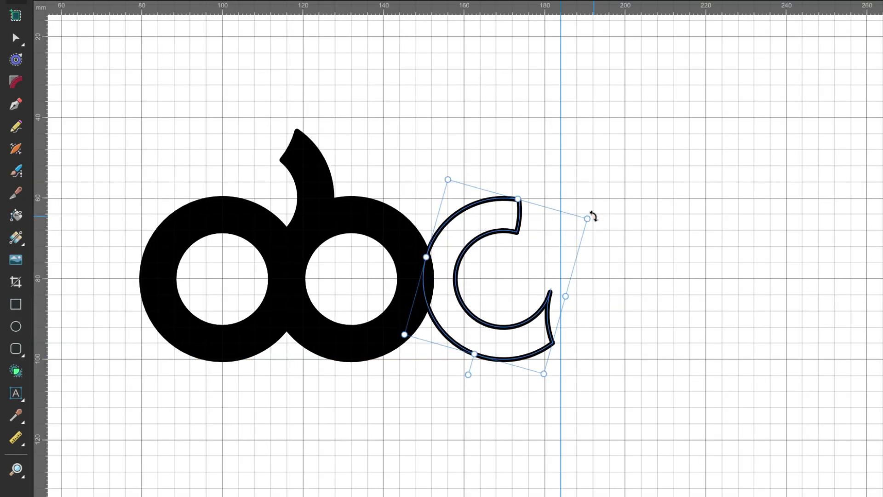
{"action": "left_click_drag", "start_coordinate": [484, 258], "coordinate": [487, 257]}
{"action": "left_click_drag", "start_coordinate": [594, 217], "coordinate": [585, 210]}
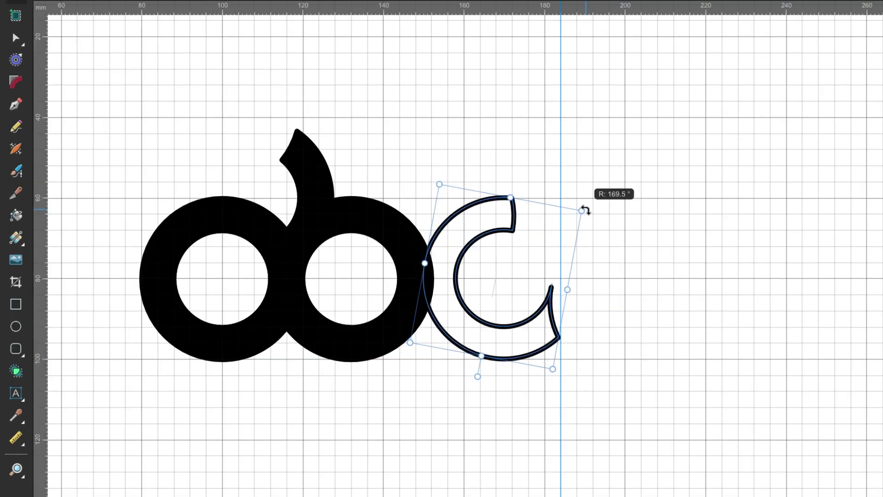
{"action": "left_click_drag", "start_coordinate": [530, 329], "coordinate": [526, 325]}
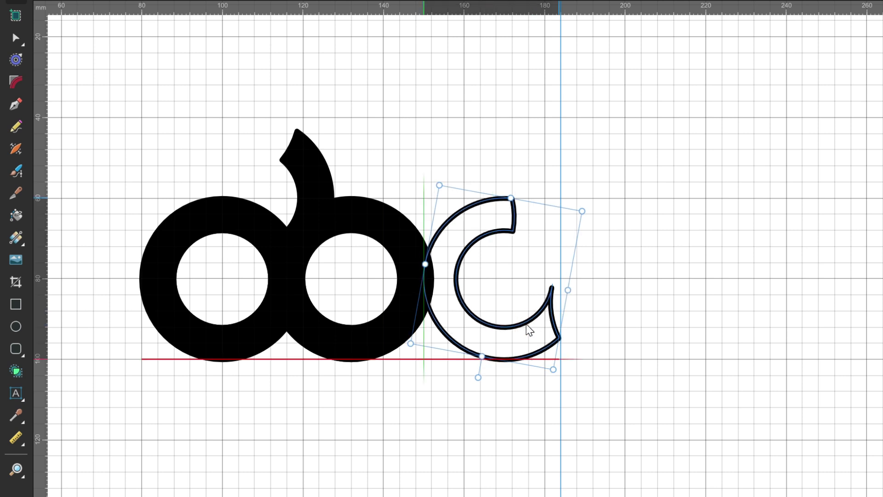
{"action": "left_click", "coordinate": [662, 336]}
Remove the b's black fill so it is just an outline.
{"action": "left_click", "coordinate": [305, 259]}
{"action": "left_click", "coordinate": [94, 55]}
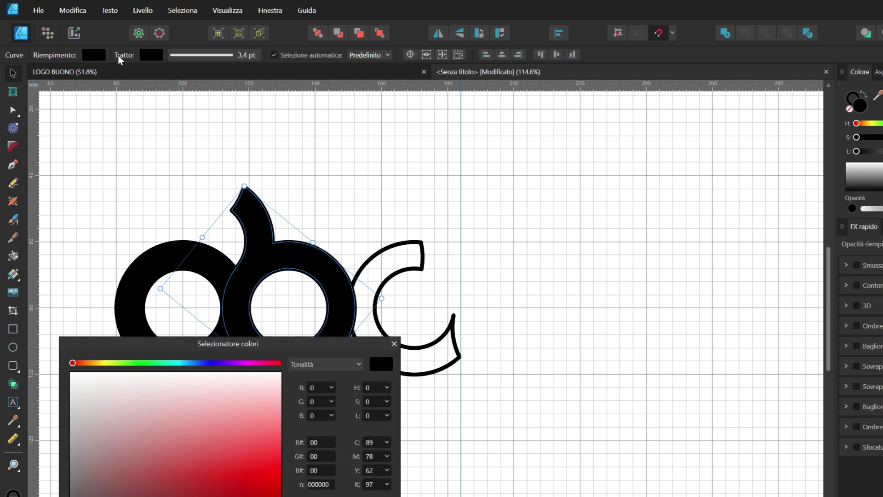
{"action": "left_click", "coordinate": [95, 56]}
{"action": "left_click", "coordinate": [183, 78]}
{"action": "left_click", "coordinate": [359, 163]}
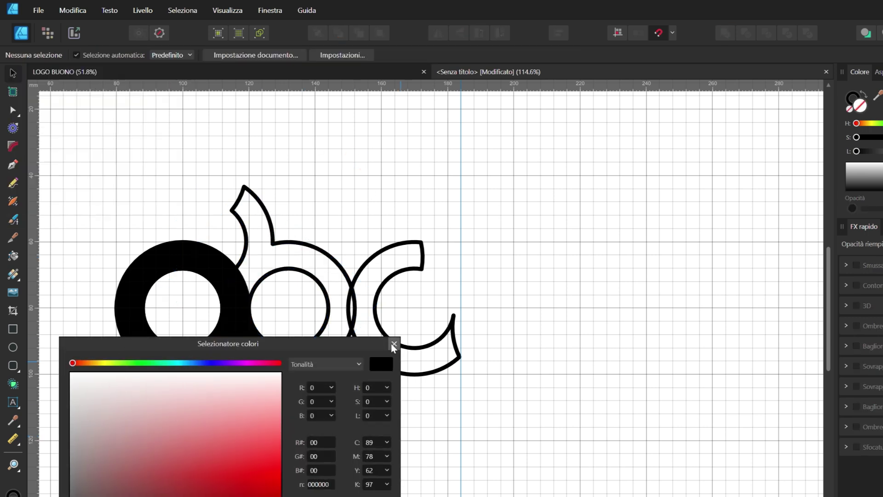
{"action": "left_click", "coordinate": [394, 344]}
Round the corners of all four letter shapes with a 2,3 mm radius.
{"action": "scroll", "coordinate": [387, 385], "scroll_direction": "down", "scroll_amount": 1}
{"action": "left_click_drag", "start_coordinate": [502, 197], "coordinate": [110, 474]}
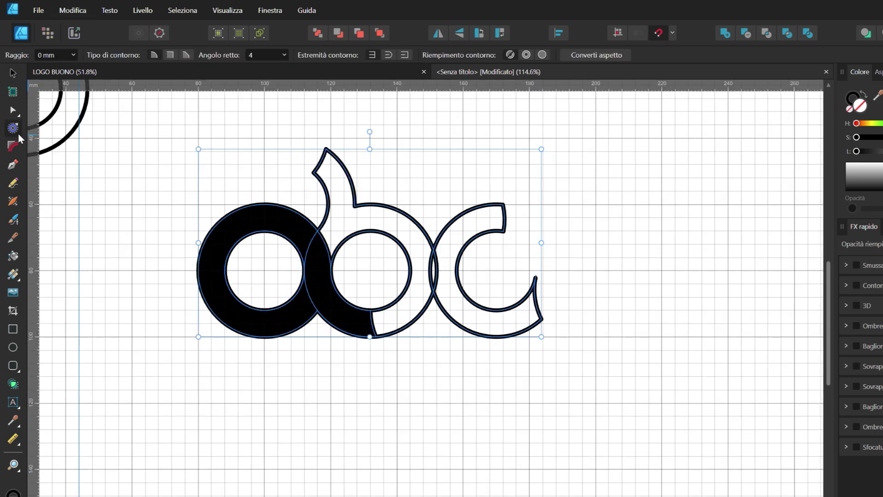
{"action": "left_click_drag", "start_coordinate": [72, 54], "coordinate": [79, 68]}
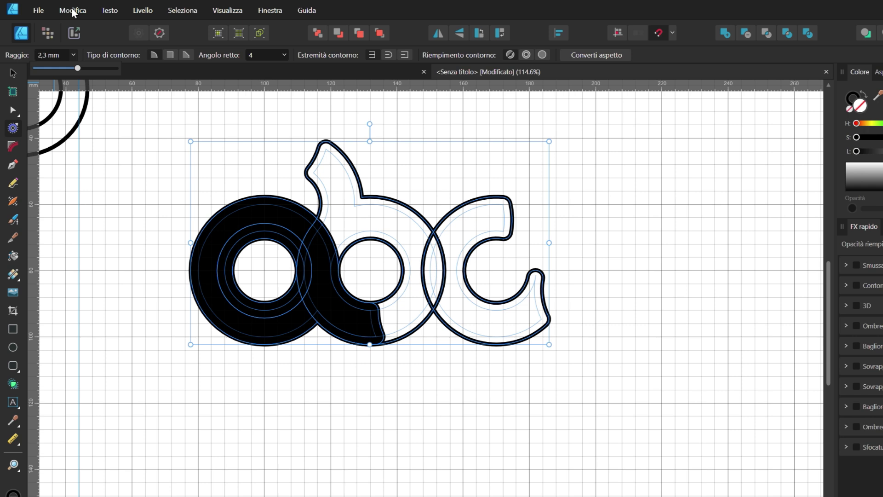
Copy the rounded lettering and paste a duplicate in place.
{"action": "left_click", "coordinate": [73, 11]}
{"action": "left_click", "coordinate": [87, 65]}
{"action": "left_click", "coordinate": [642, 171]}
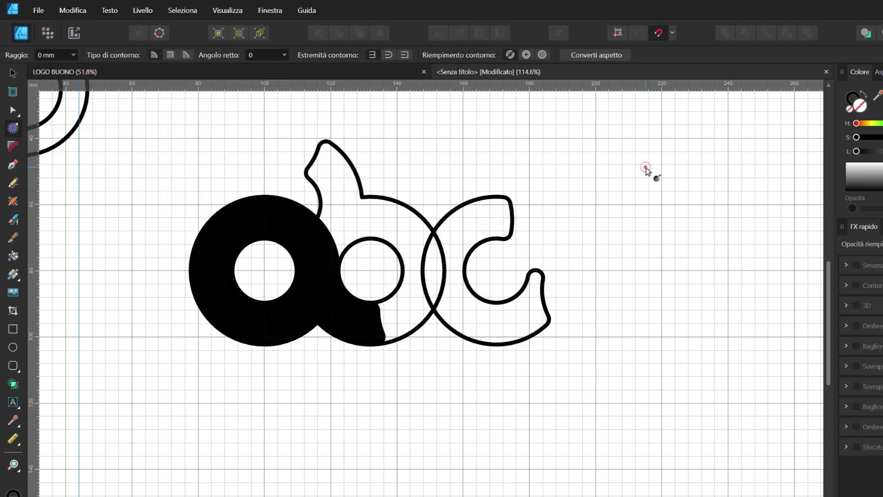
{"action": "left_click", "coordinate": [12, 70]}
{"action": "key", "text": "ctrl+v"}
Give the duplicate a -1,9 mm corner radius and select all eight logo shapes.
{"action": "left_click", "coordinate": [13, 128]}
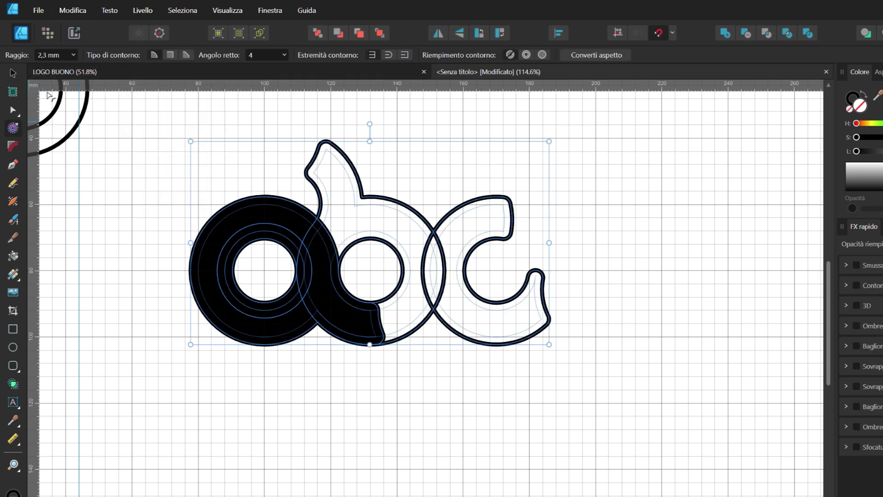
{"action": "left_click", "coordinate": [74, 55]}
{"action": "left_click_drag", "start_coordinate": [73, 68], "coordinate": [72, 68]}
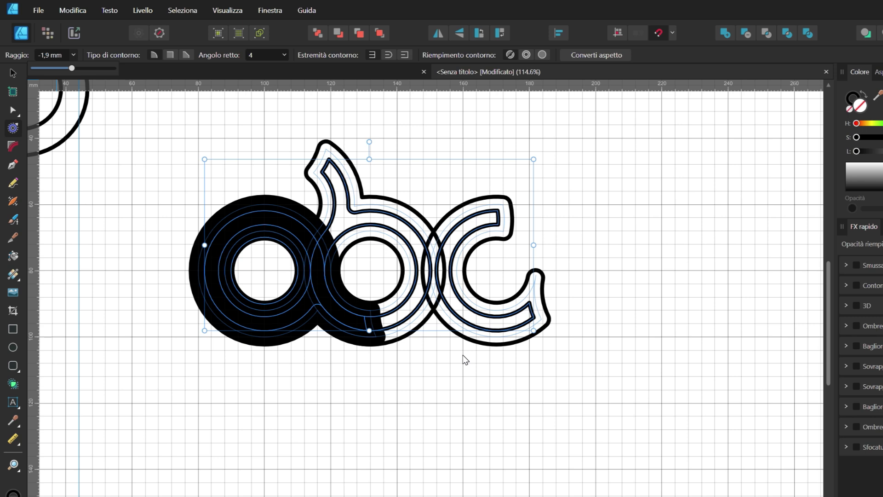
{"action": "left_click", "coordinate": [17, 74]}
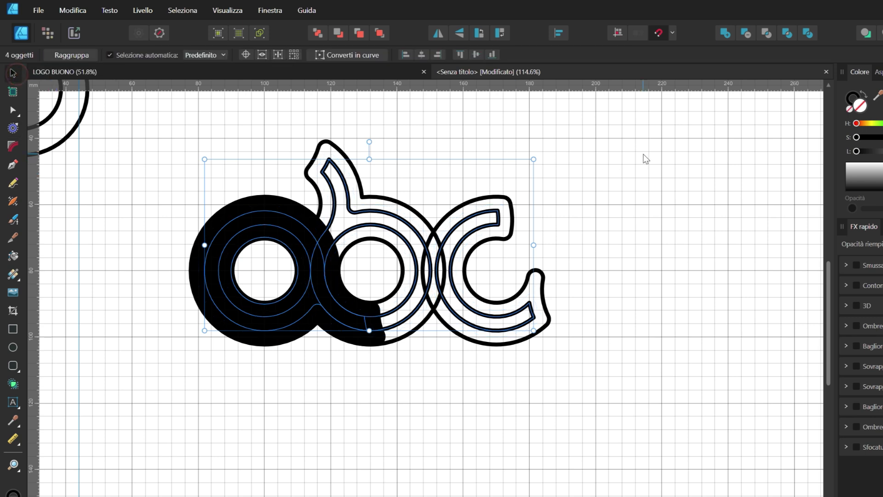
{"action": "left_click", "coordinate": [644, 138]}
{"action": "left_click_drag", "start_coordinate": [644, 109], "coordinate": [62, 437]}
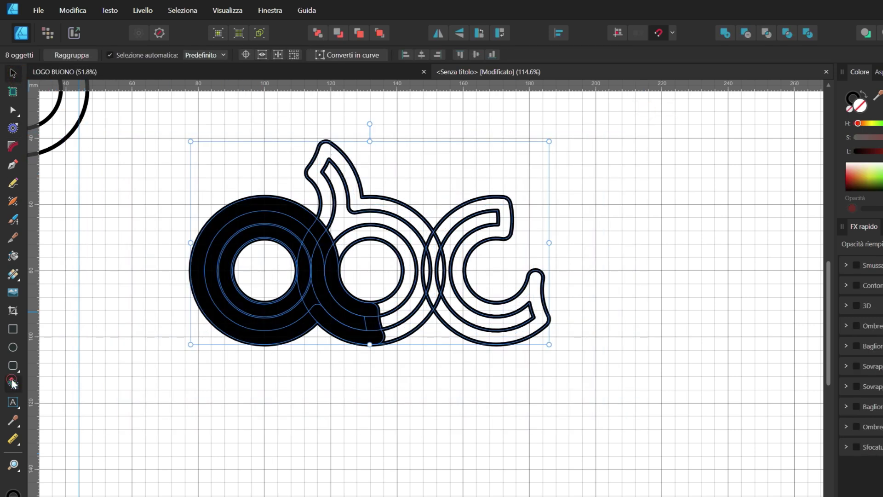
Shape-build the b's stem and outer band into one shape and select it.
{"action": "left_click", "coordinate": [14, 385]}
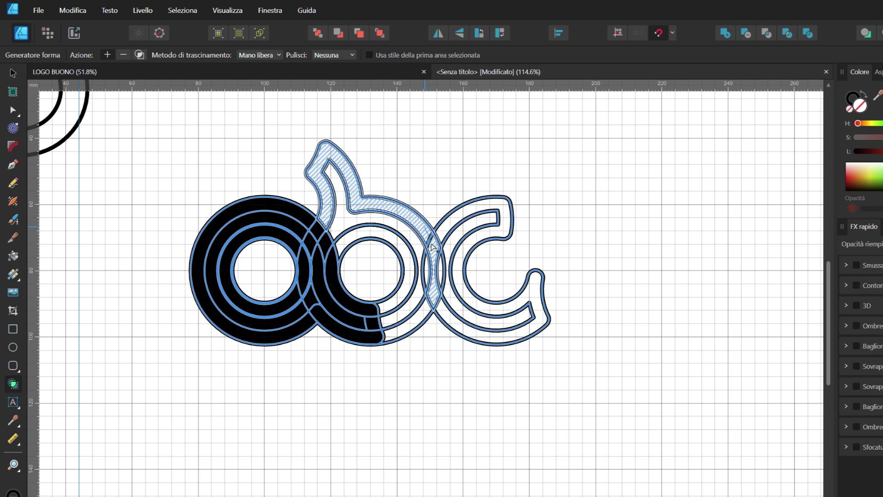
{"action": "left_click_drag", "start_coordinate": [432, 247], "coordinate": [407, 335]}
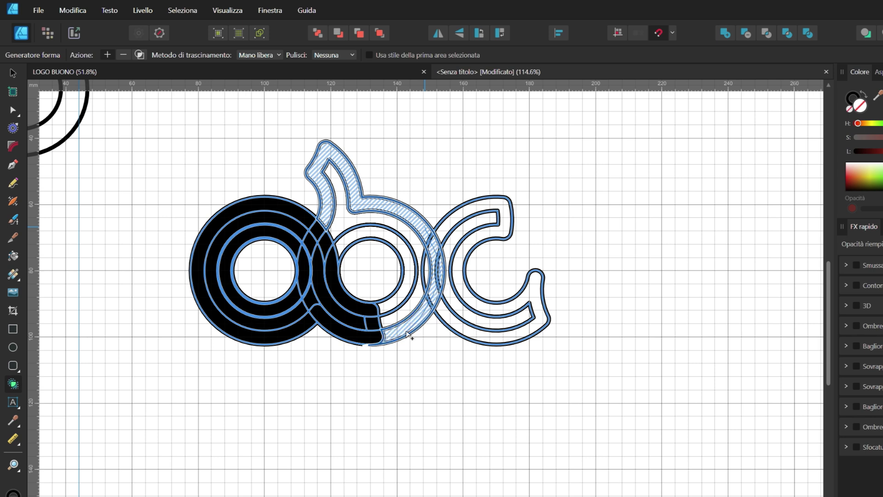
{"action": "key", "text": "v"}
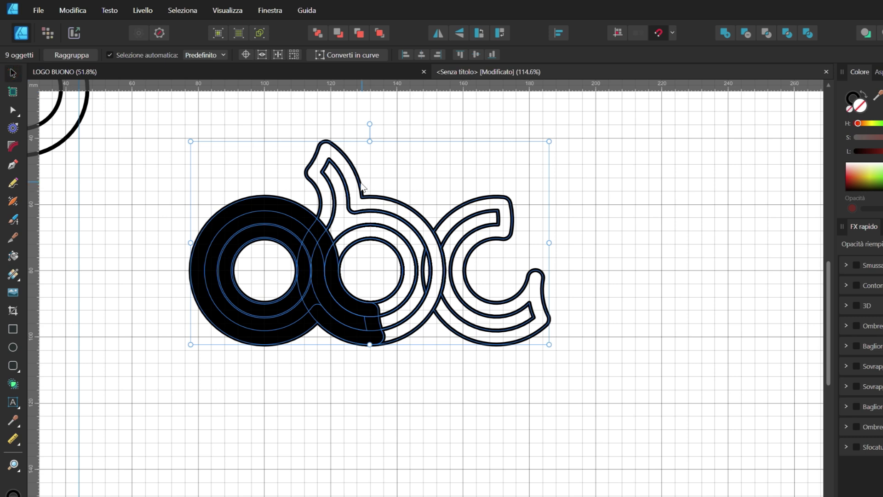
{"action": "left_click", "coordinate": [357, 184]}
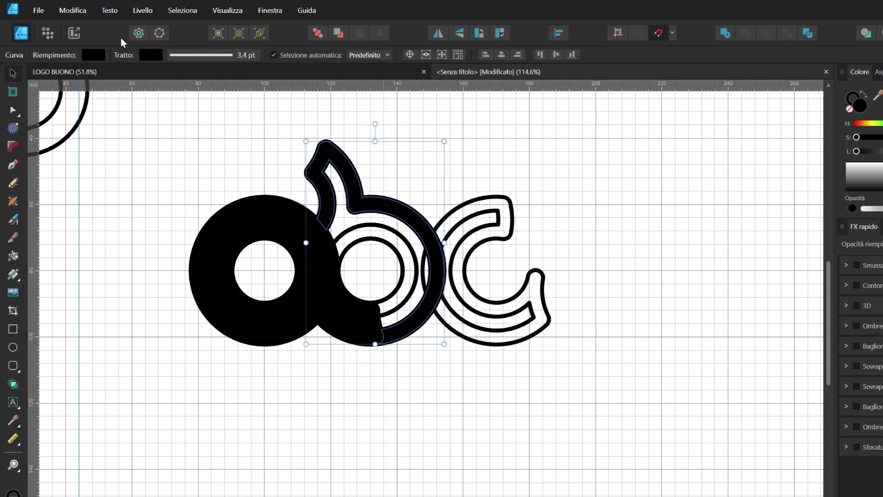
Fill the b pink and cut away the inner regions of the a and b rings.
{"action": "double_click", "coordinate": [860, 106]}
{"action": "left_click", "coordinate": [244, 425]}
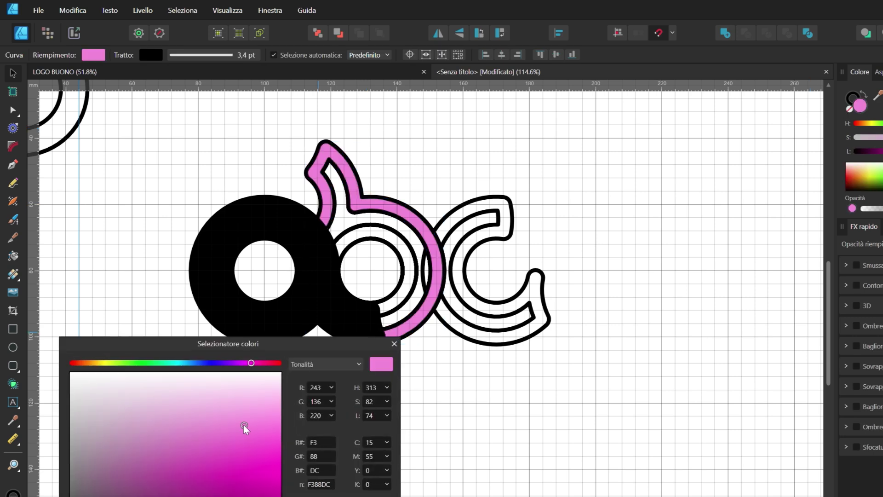
{"action": "left_click", "coordinate": [394, 344]}
{"action": "key", "text": "shift+b"}
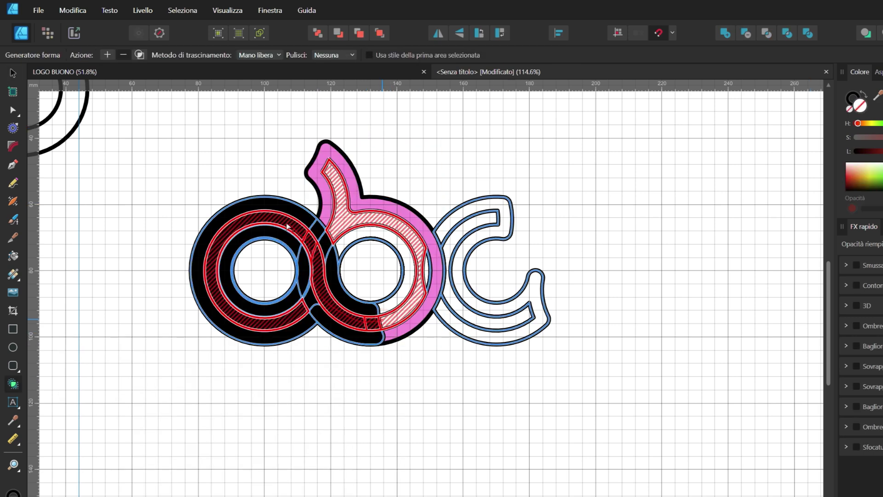
{"action": "left_click", "coordinate": [287, 226]}
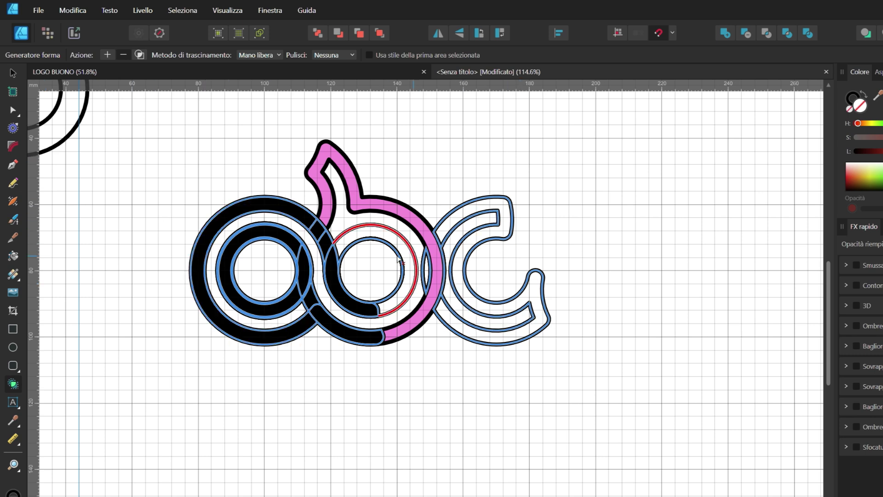
Merge the b ring segment, the c pieces and the small lens into the pink shape.
{"action": "left_click", "coordinate": [110, 56]}
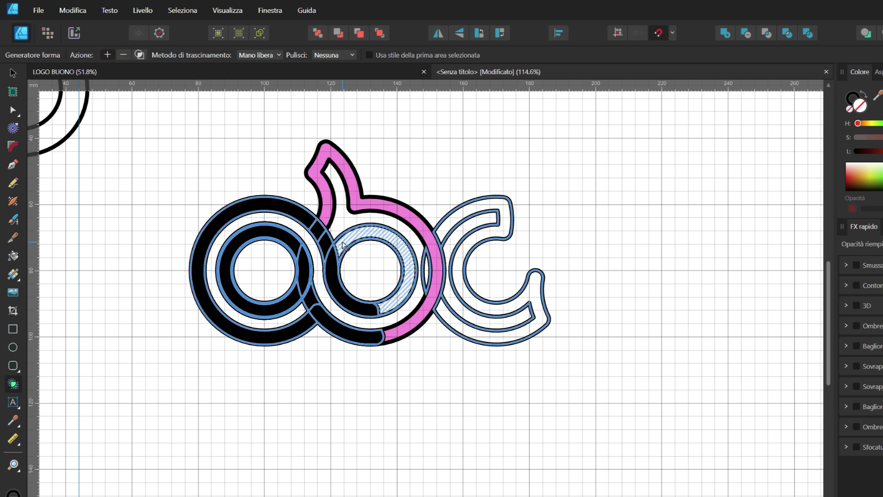
{"action": "left_click", "coordinate": [346, 246]}
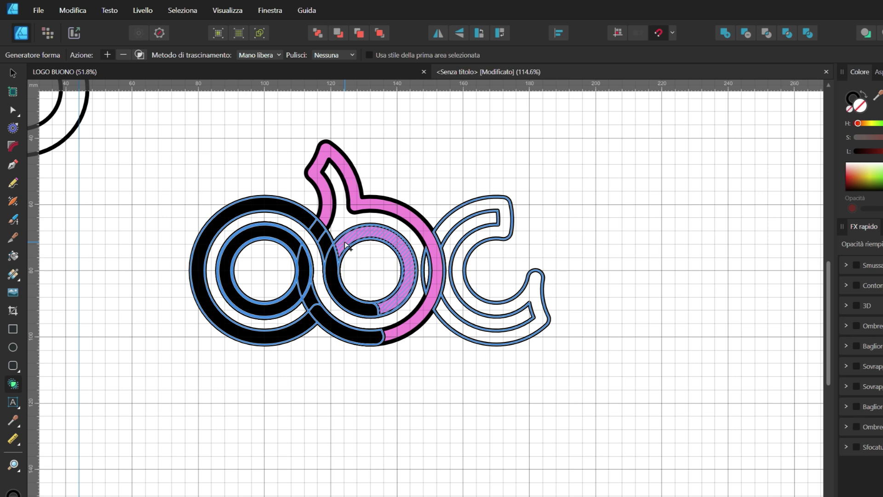
{"action": "left_click", "coordinate": [502, 210]}
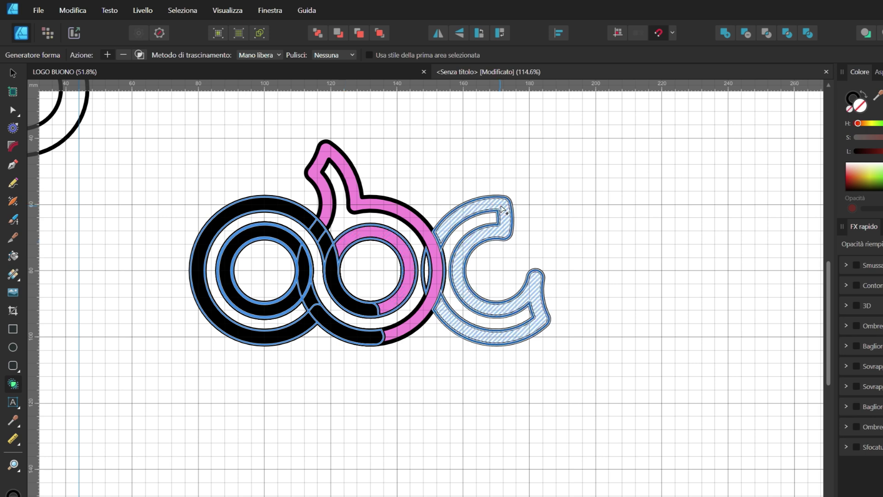
{"action": "left_click", "coordinate": [506, 209]}
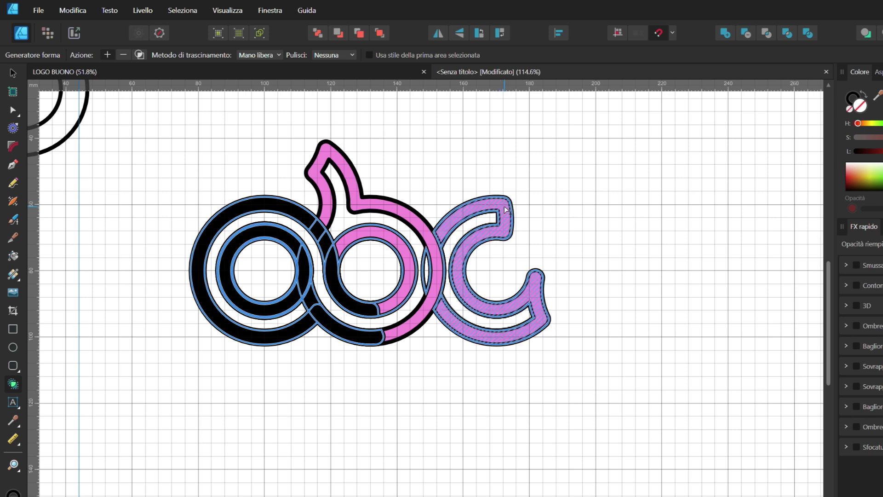
{"action": "left_click", "coordinate": [426, 274]}
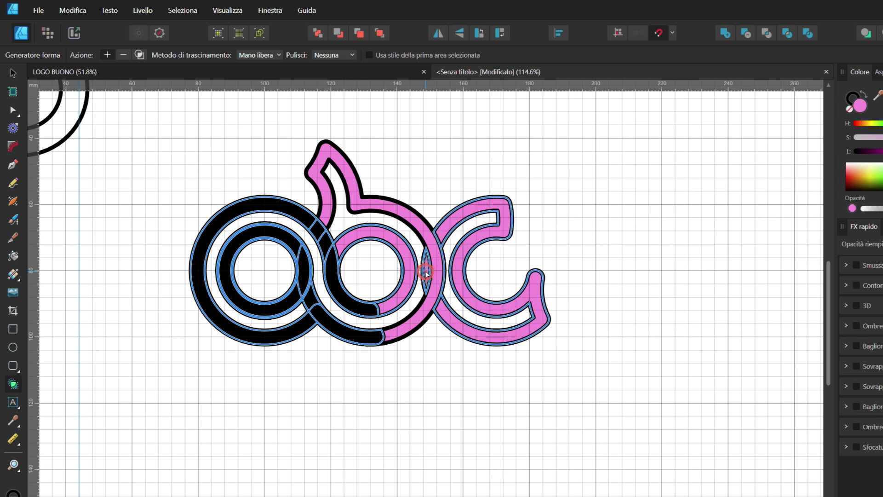
Add a letter's inner circle to the logo as a pink region.
{"action": "key", "text": "v"}
{"action": "left_click_drag", "start_coordinate": [628, 121], "coordinate": [98, 414]}
{"action": "left_click", "coordinate": [20, 384]}
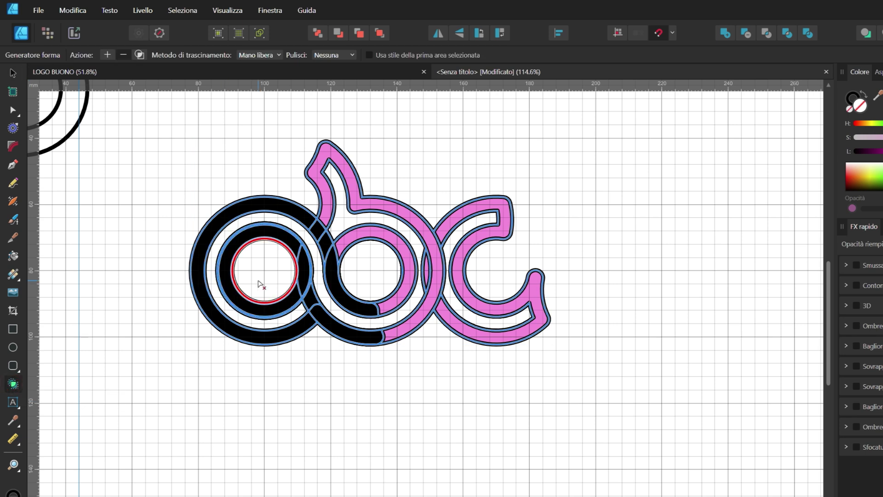
{"action": "left_click", "coordinate": [366, 271]}
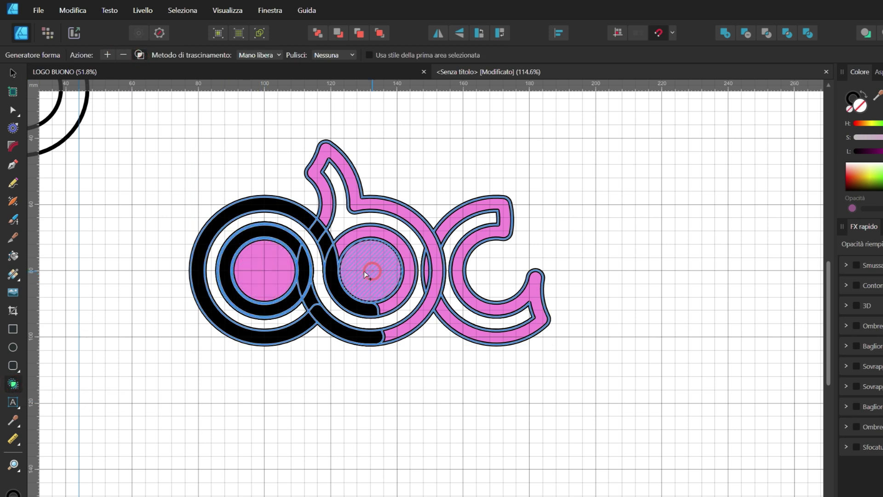
{"action": "key", "text": "v"}
{"action": "left_click_drag", "start_coordinate": [653, 123], "coordinate": [85, 432]}
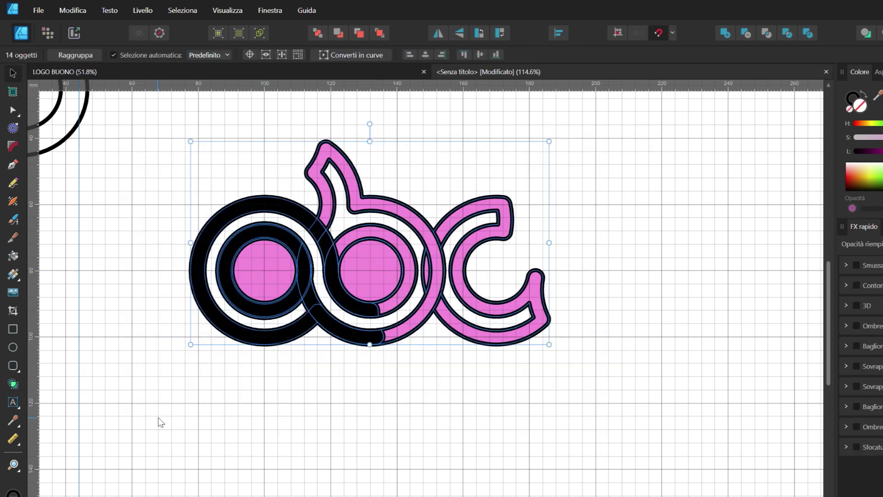
Remove the small black wedge at the a–b junction and deselect the logo.
{"action": "left_click", "coordinate": [13, 386]}
{"action": "left_click", "coordinate": [123, 55]}
{"action": "left_click", "coordinate": [312, 299]}
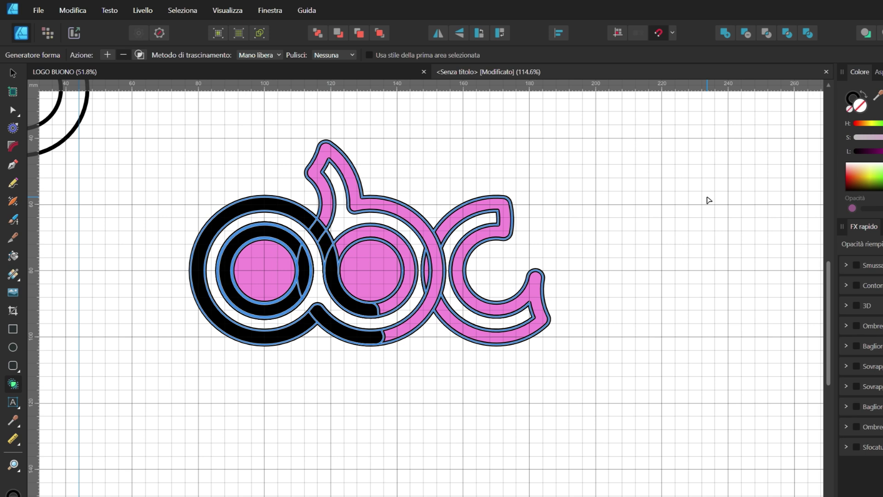
{"action": "left_click", "coordinate": [107, 55]}
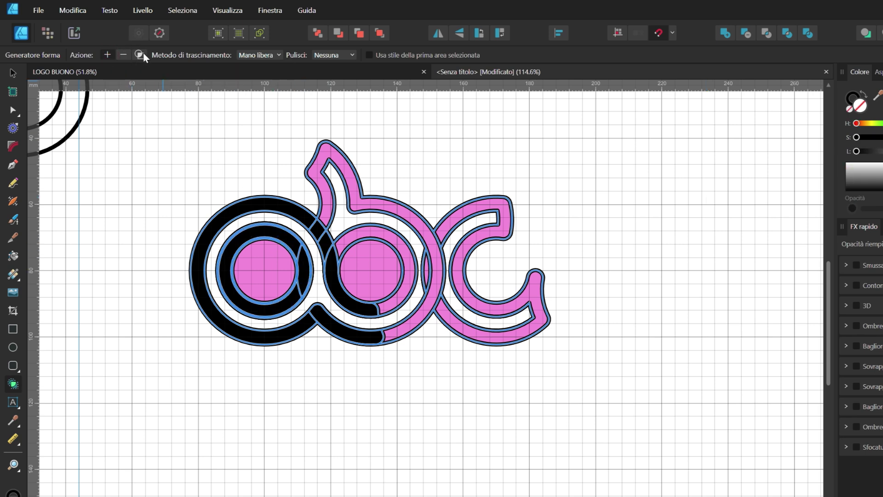
{"action": "key", "text": "v"}
{"action": "key", "text": "Escape"}
Place the palette image AdobeColor-wooden train.jpeg on the page.
{"action": "left_click", "coordinate": [13, 293]}
{"action": "left_click", "coordinate": [365, 296]}
{"action": "key", "text": "Return"}
{"action": "left_click", "coordinate": [524, 288]}
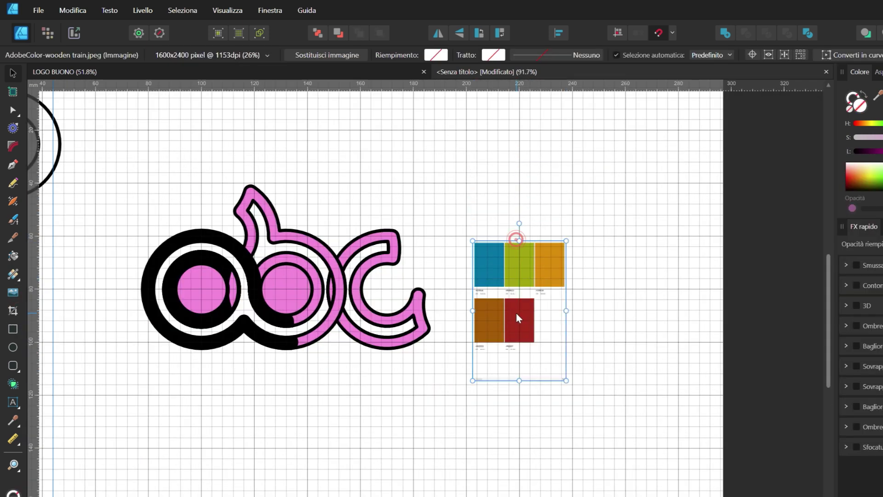
Move the palette image down-right and turn off Show Grid.
{"action": "left_click_drag", "start_coordinate": [515, 241], "coordinate": [572, 320]}
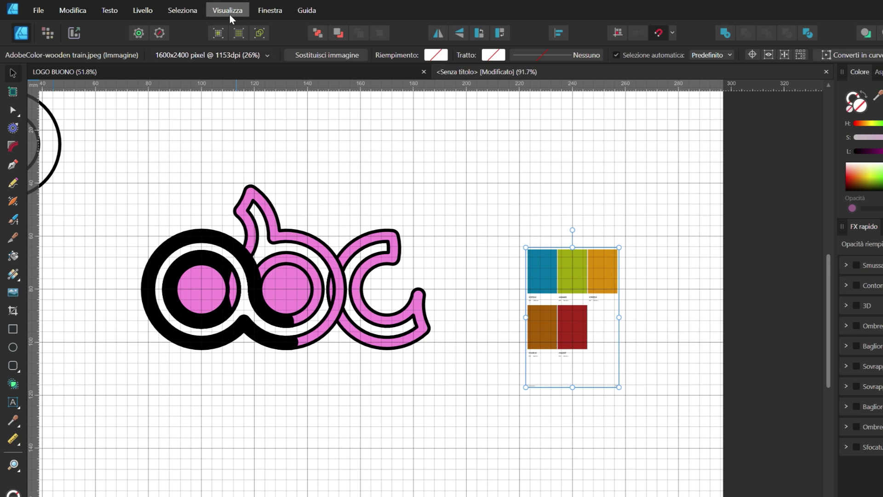
{"action": "left_click", "coordinate": [227, 10]}
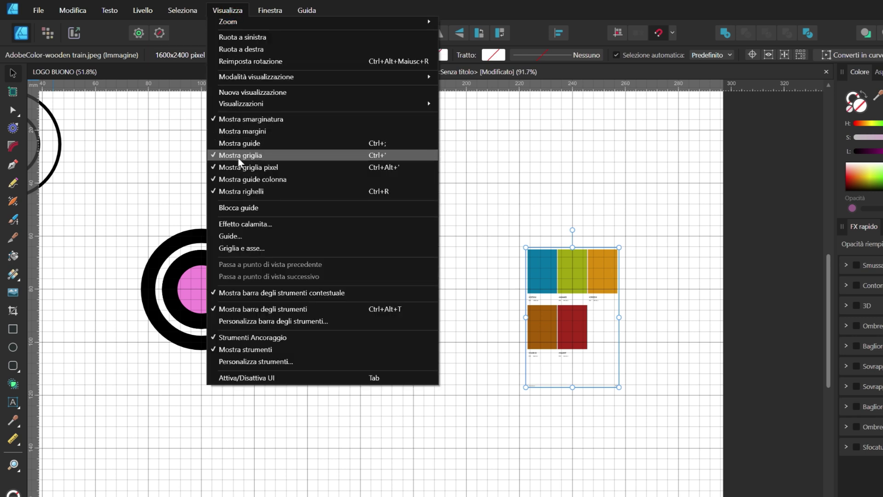
{"action": "left_click", "coordinate": [239, 156]}
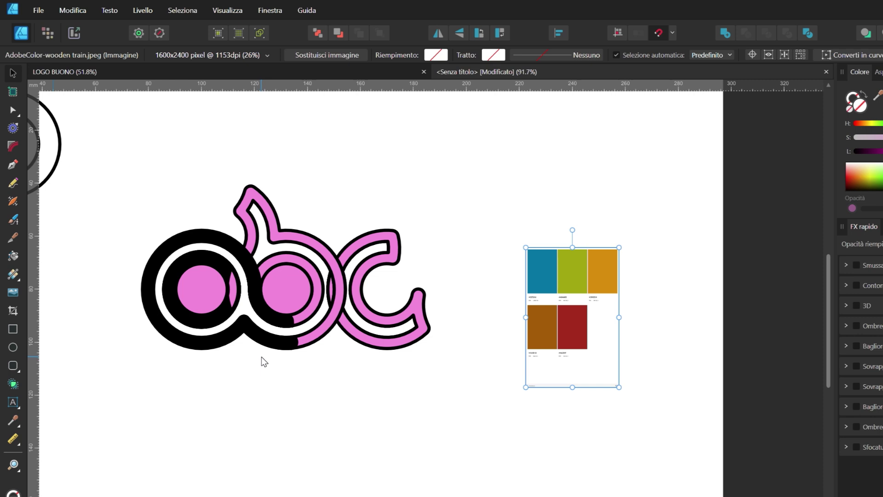
{"action": "left_click", "coordinate": [203, 287]}
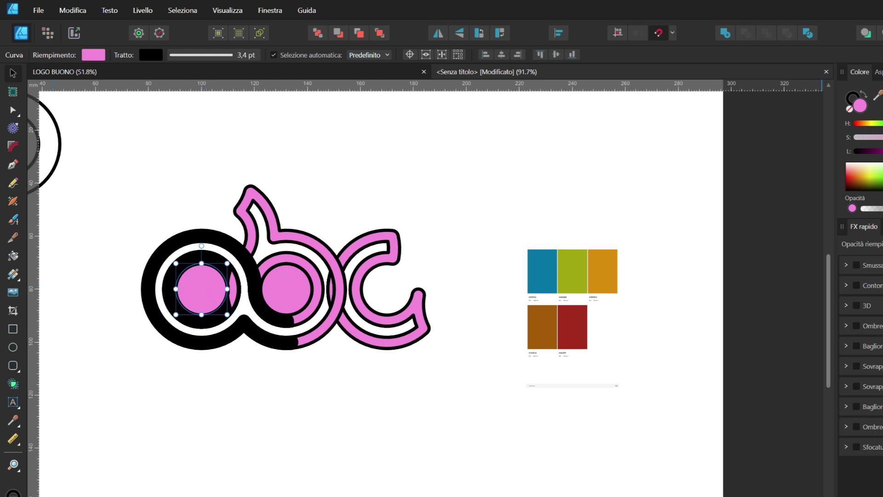
Resize the a's pink circle proportionally to 19,4/1,618 (12 mm) and centre it in the a.
{"action": "left_click_drag", "start_coordinate": [860, 488], "coordinate": [396, 360]}
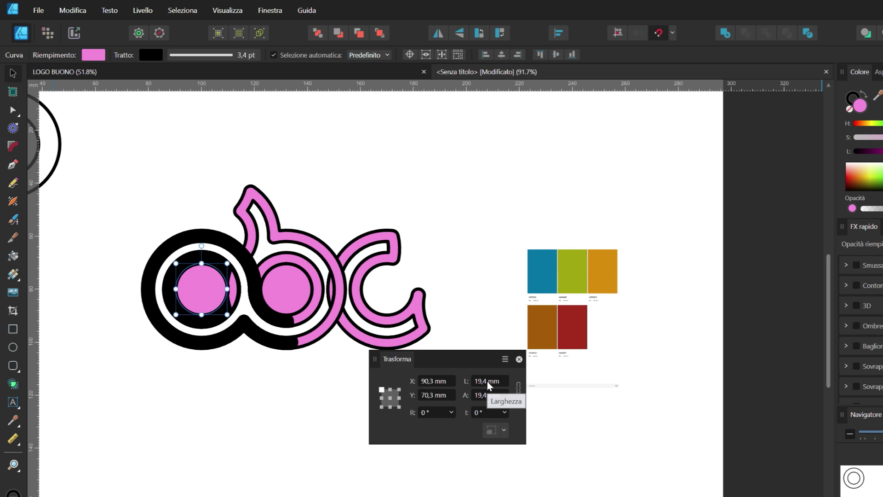
{"action": "left_click", "coordinate": [487, 382]}
{"action": "key", "text": "End"}
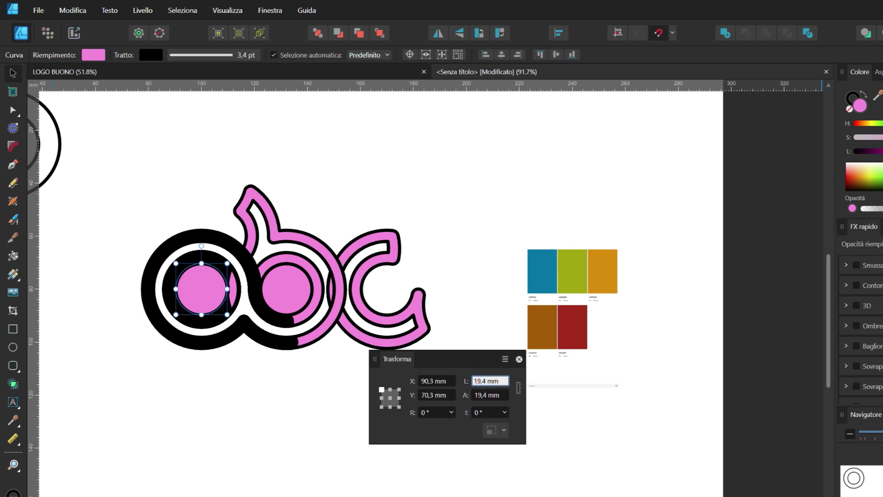
{"action": "left_click", "coordinate": [486, 380]}
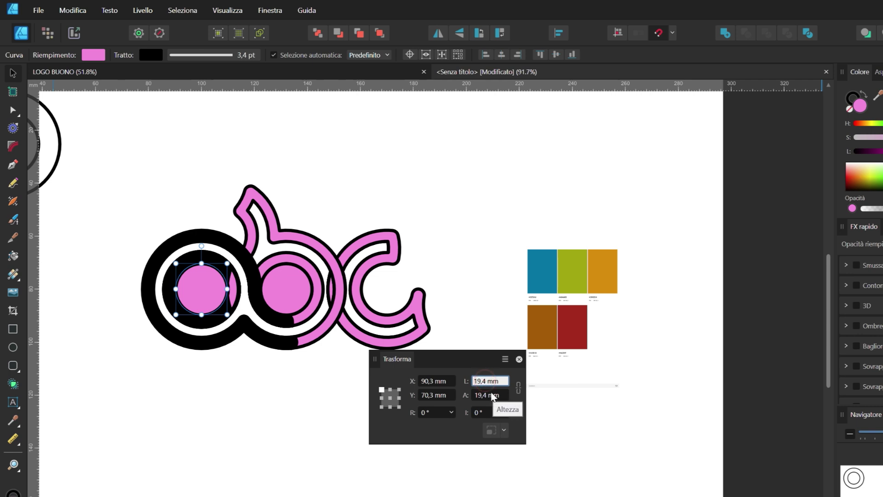
{"action": "type", "text": "/1,618"}
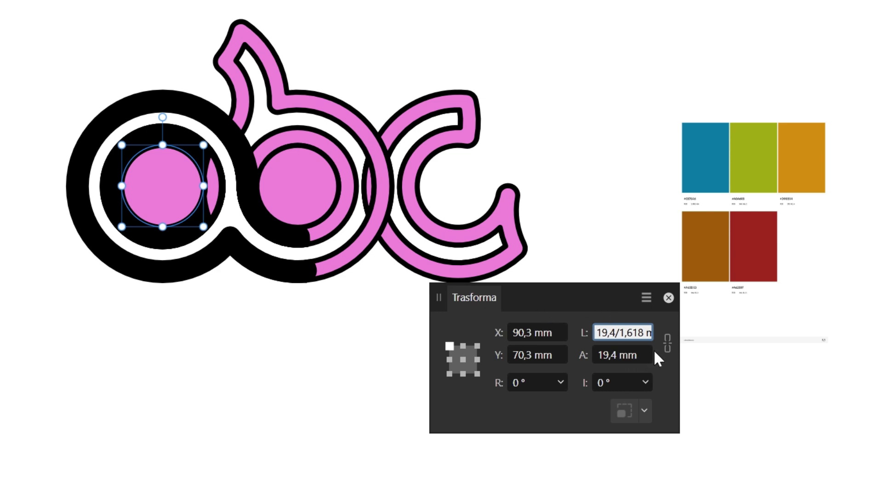
{"action": "left_click", "coordinate": [667, 343]}
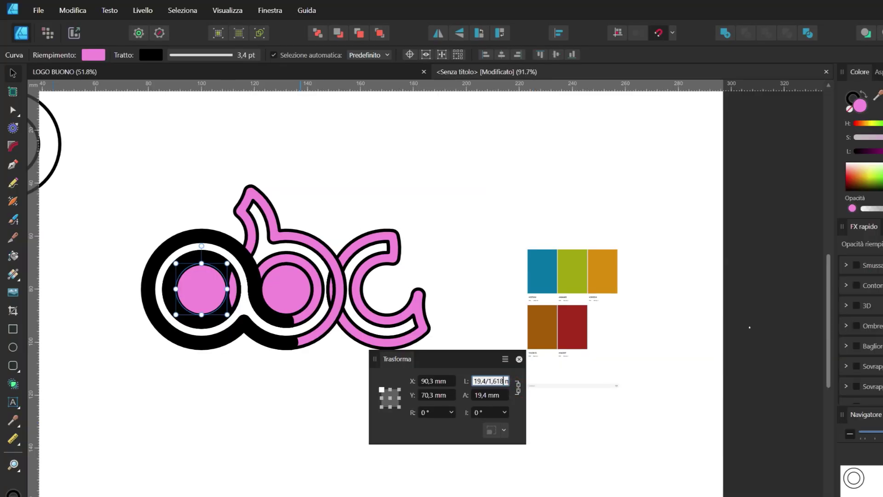
{"action": "key", "text": "Return"}
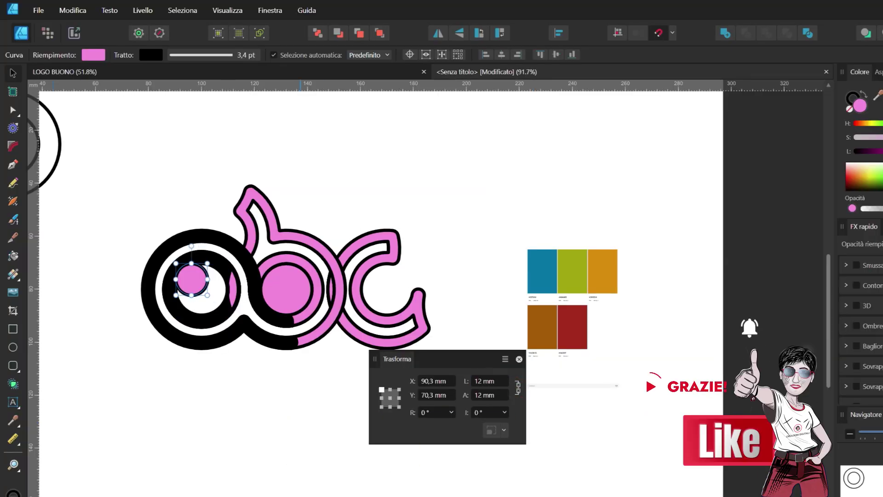
{"action": "left_click_drag", "start_coordinate": [192, 278], "coordinate": [204, 290]}
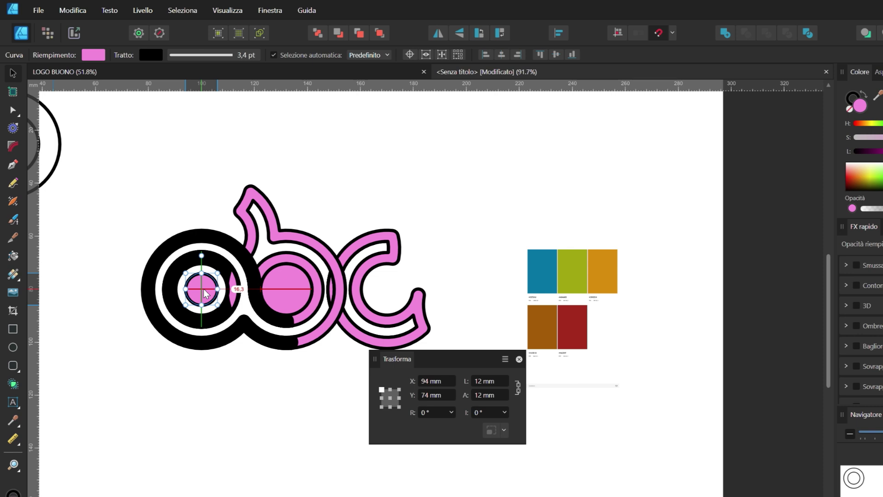
{"action": "mouse_move", "coordinate": [205, 294]}
{"action": "left_mouse_down"}
{"action": "mouse_move", "coordinate": [191, 278]}
{"action": "mouse_move", "coordinate": [204, 291]}
{"action": "left_mouse_up"}
Replace the b's large pink circle with a copy of the small 12 mm circle.
{"action": "left_click", "coordinate": [290, 286]}
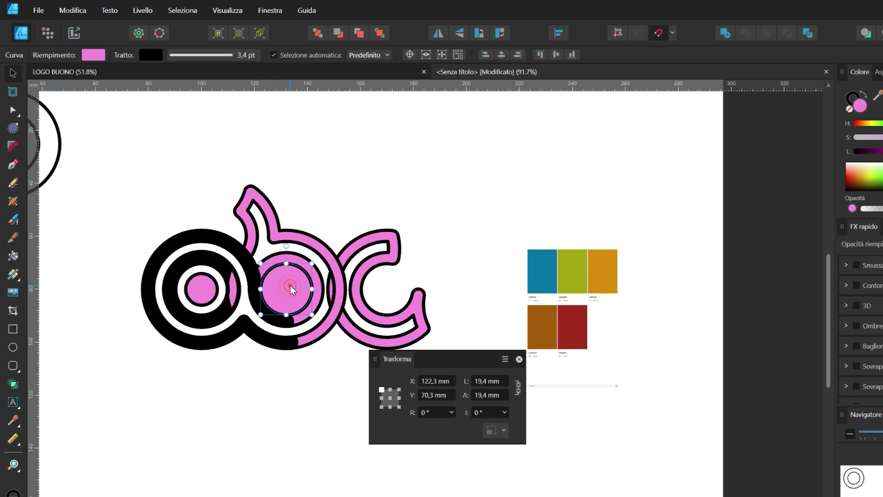
{"action": "key", "text": "Delete"}
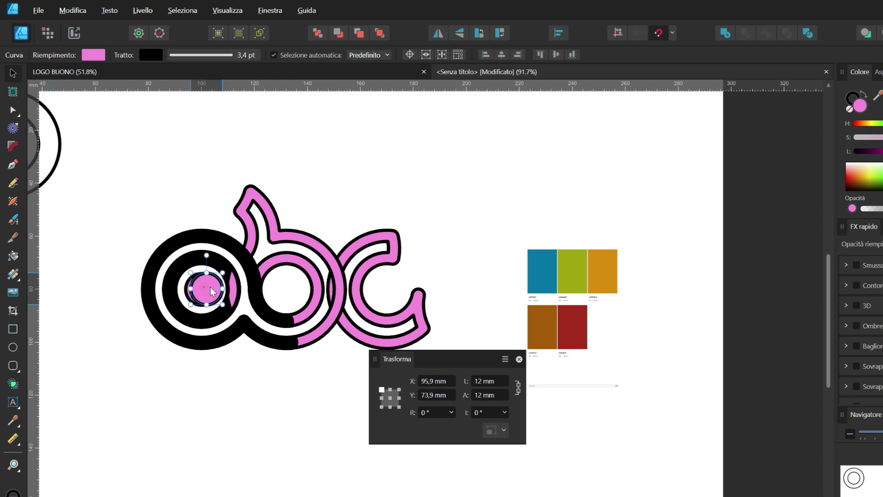
{"action": "left_click_drag", "start_coordinate": [204, 288], "coordinate": [289, 286]}
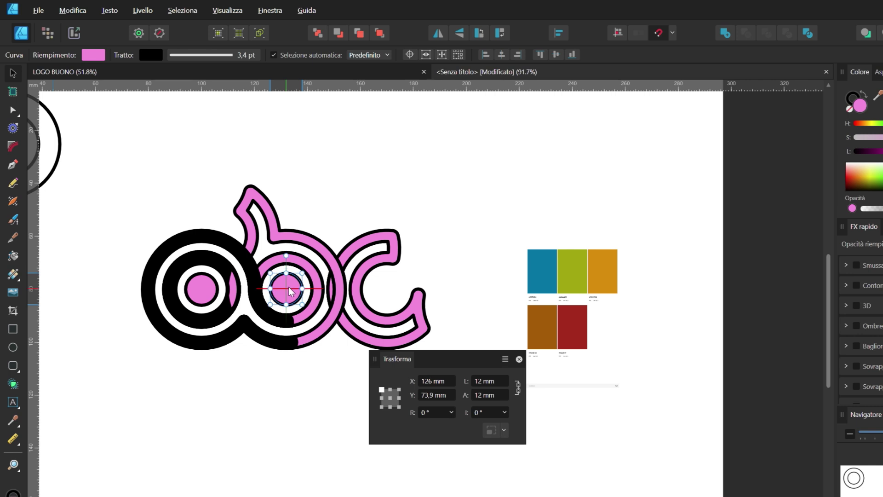
{"action": "left_click", "coordinate": [442, 226]}
Colour the a shape teal using the palette swatch.
{"action": "left_click", "coordinate": [519, 359]}
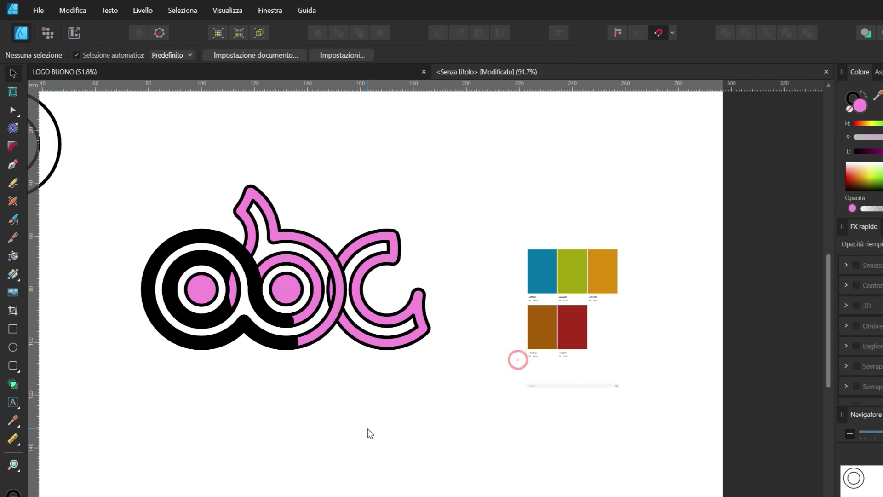
{"action": "left_click", "coordinate": [218, 238]}
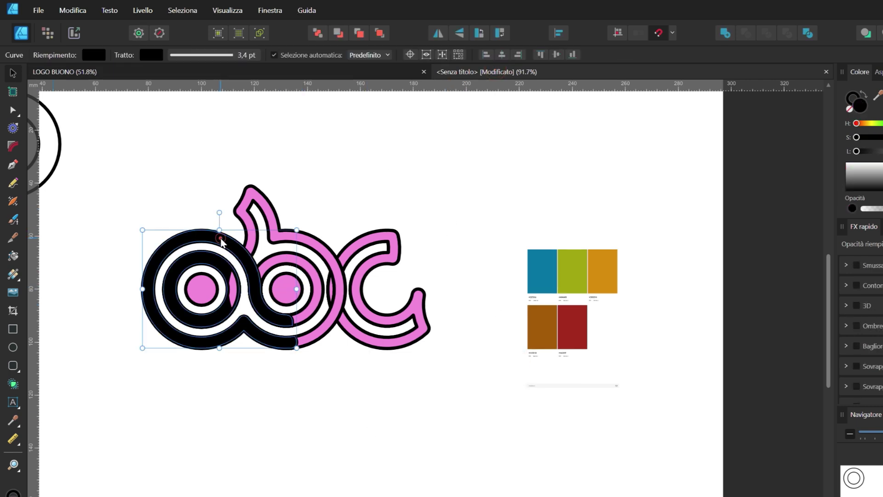
{"action": "left_click", "coordinate": [16, 419]}
{"action": "left_click", "coordinate": [540, 274]}
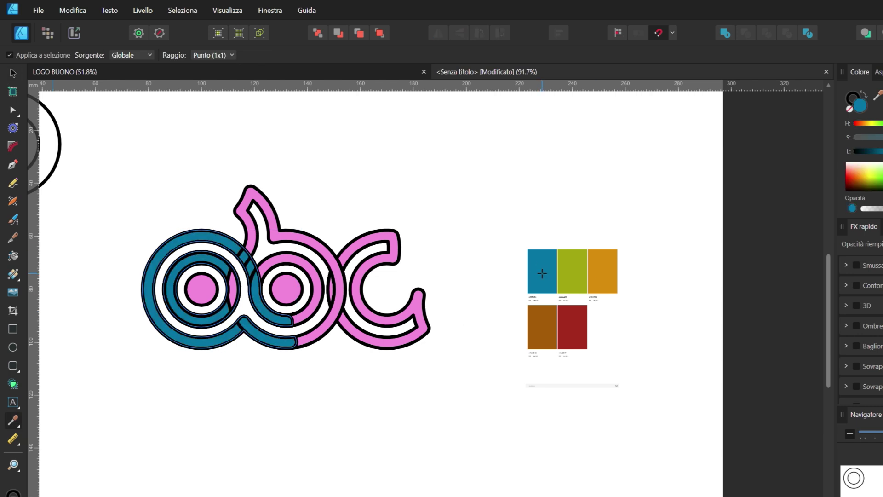
Pull logo pieces out to inspect them, undoing each move.
{"action": "key", "text": "v"}
{"action": "mouse_move", "coordinate": [256, 312]}
{"action": "left_mouse_down"}
{"action": "mouse_move", "coordinate": [248, 363]}
{"action": "mouse_move", "coordinate": [274, 410]}
{"action": "left_mouse_up"}
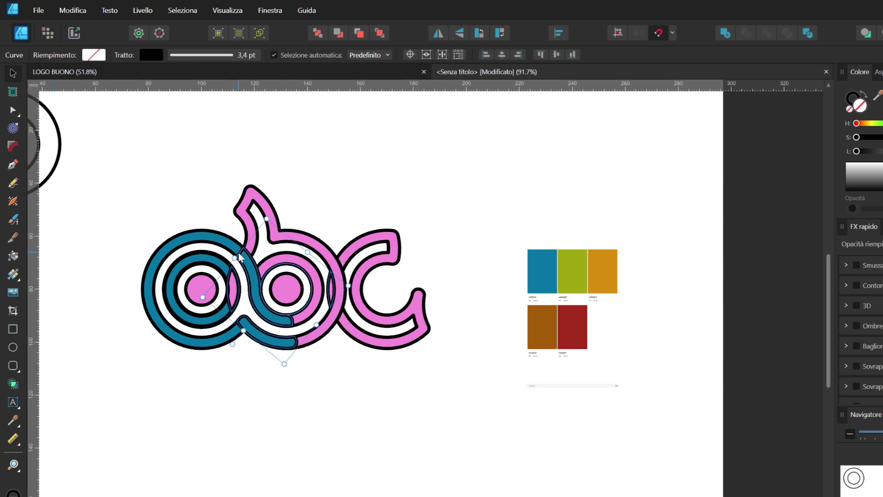
{"action": "key", "text": "ctrl+z"}
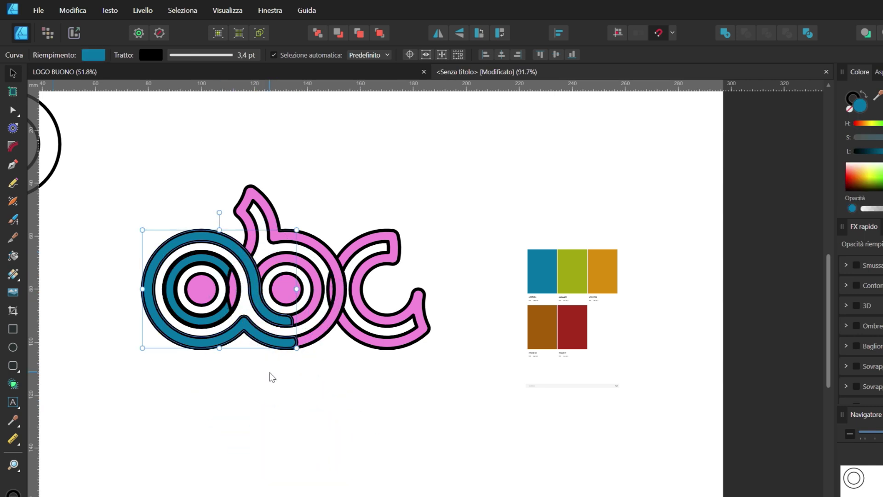
{"action": "scroll", "coordinate": [232, 308], "scroll_direction": "up", "scroll_amount": 3}
{"action": "left_click", "coordinate": [229, 265]}
{"action": "mouse_move", "coordinate": [172, 250]}
{"action": "left_mouse_down"}
{"action": "mouse_move", "coordinate": [172, 281]}
{"action": "mouse_move", "coordinate": [239, 392]}
{"action": "left_mouse_up"}
{"action": "key", "text": "ctrl+z"}
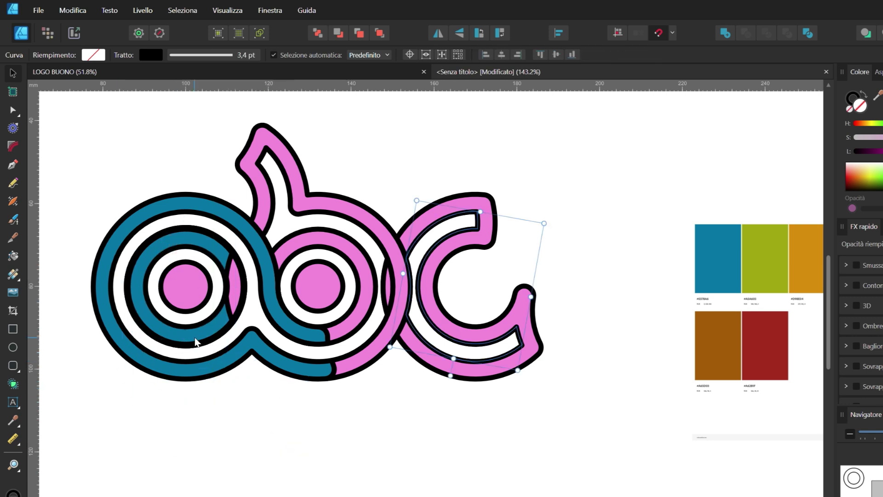
{"action": "left_click", "coordinate": [204, 347]}
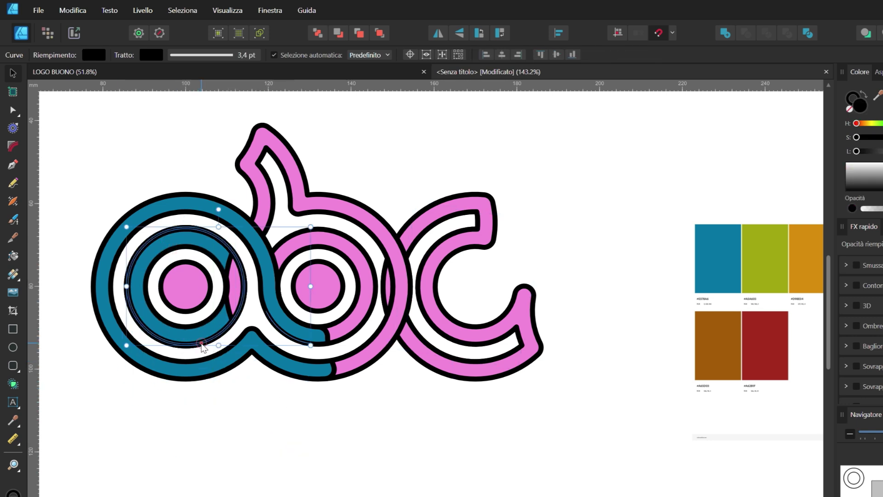
{"action": "left_click_drag", "start_coordinate": [203, 347], "coordinate": [254, 488]}
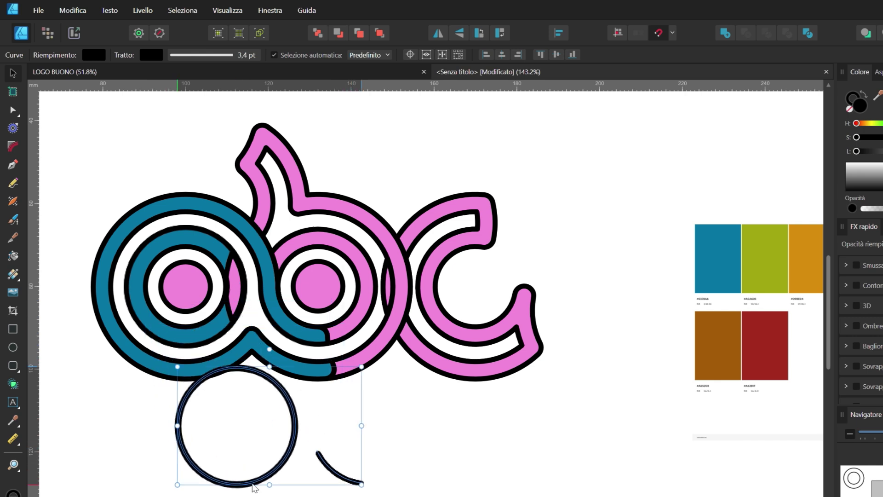
{"action": "key", "text": "ctrl+z"}
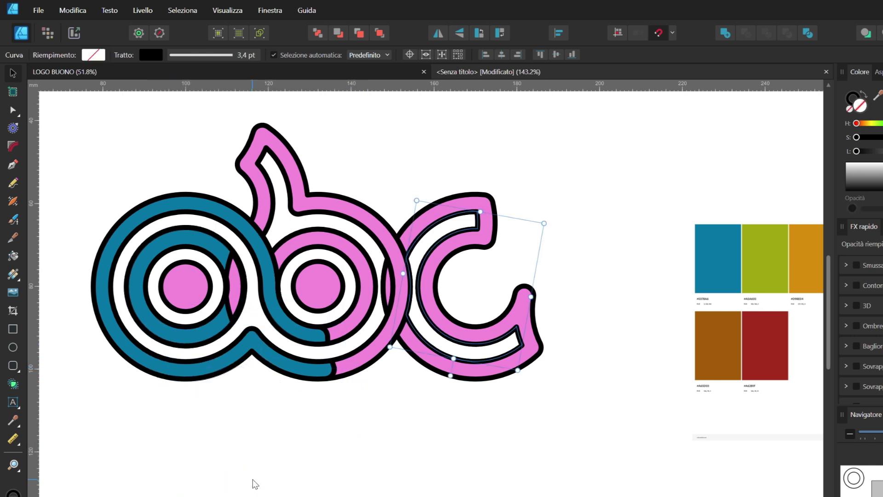
Fill the a's inner ring with the red palette swatch.
{"action": "left_click", "coordinate": [203, 231]}
{"action": "scroll", "coordinate": [187, 339], "scroll_direction": "down", "scroll_amount": 1}
{"action": "left_click", "coordinate": [219, 237]}
{"action": "left_click", "coordinate": [201, 266]}
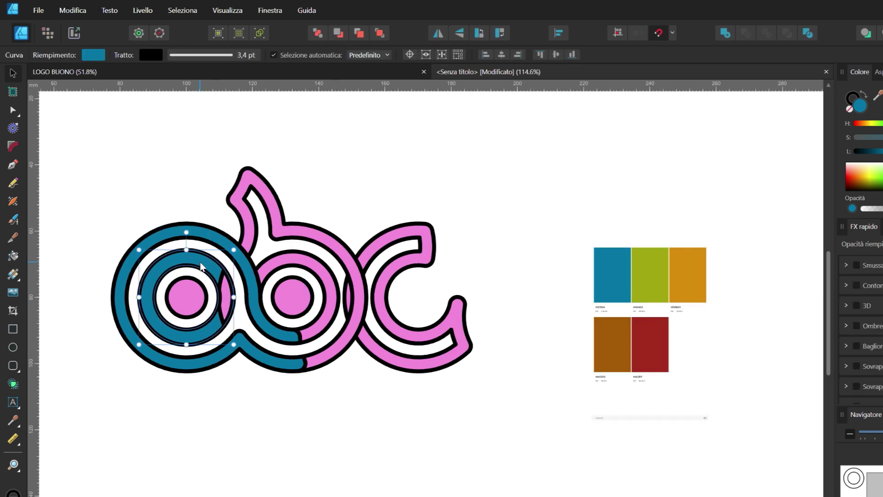
{"action": "left_click", "coordinate": [14, 420]}
{"action": "left_click", "coordinate": [648, 343]}
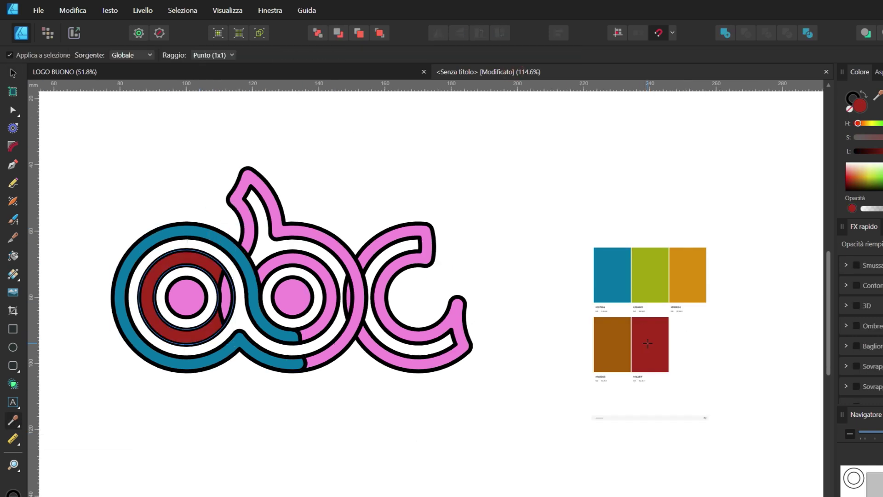
Fill the b's outer shape with orange from the palette.
{"action": "left_click", "coordinate": [13, 73]}
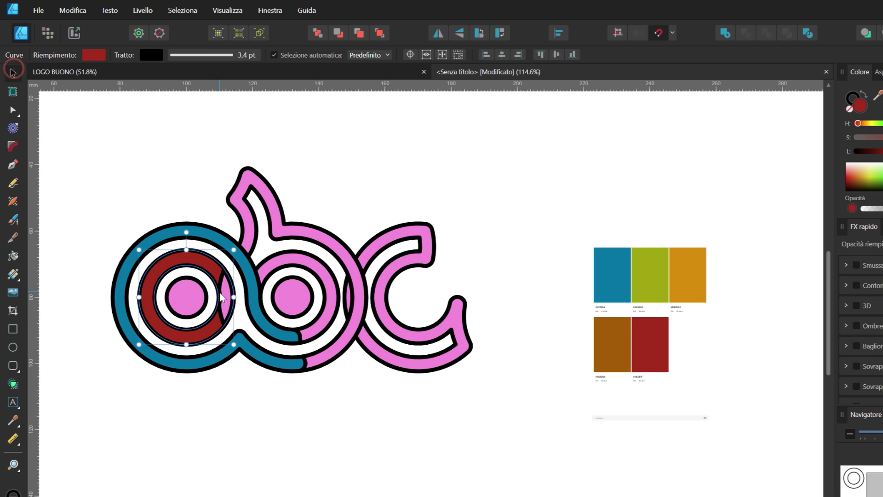
{"action": "left_click", "coordinate": [267, 215]}
{"action": "left_click", "coordinate": [13, 420]}
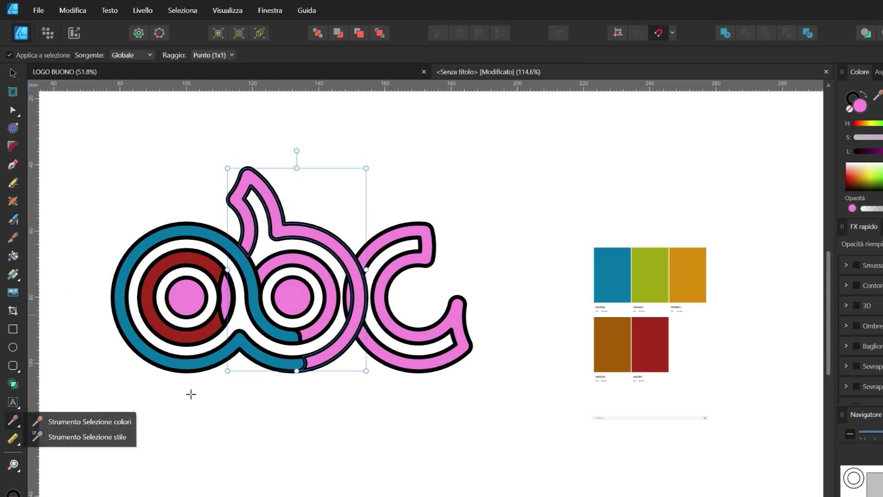
{"action": "left_click", "coordinate": [677, 276]}
{"action": "left_click", "coordinate": [13, 72]}
Fill the ring inside the b with the red swatch.
{"action": "left_click", "coordinate": [273, 251]}
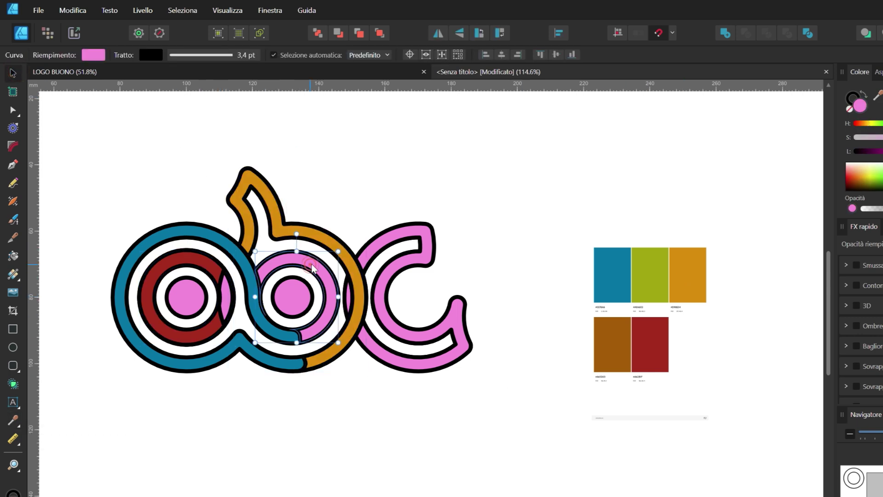
{"action": "left_click", "coordinate": [13, 420]}
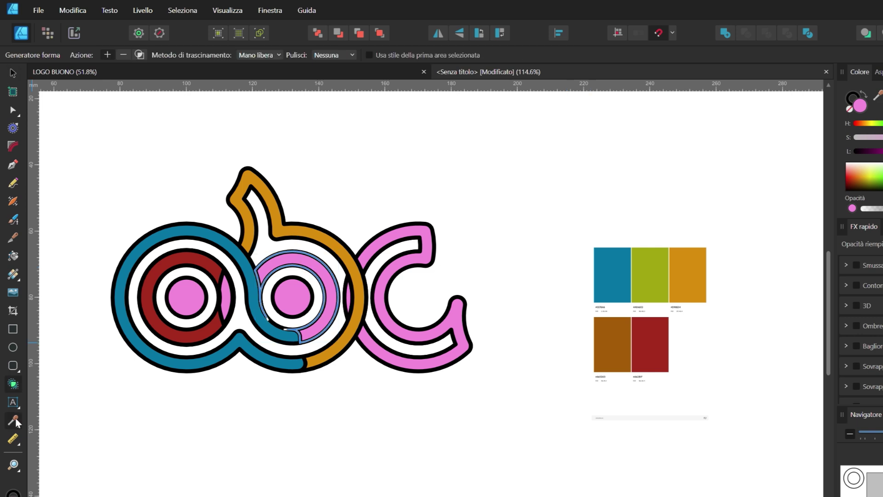
{"action": "left_click", "coordinate": [649, 345]}
{"action": "left_click", "coordinate": [13, 73]}
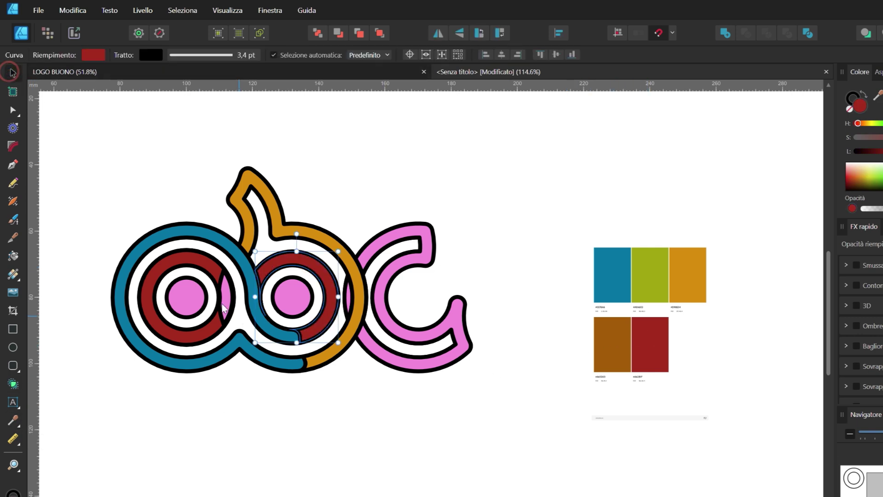
Fill the lens between a and b orange, then select all logo objects.
{"action": "left_click", "coordinate": [222, 299]}
{"action": "left_click", "coordinate": [13, 420]}
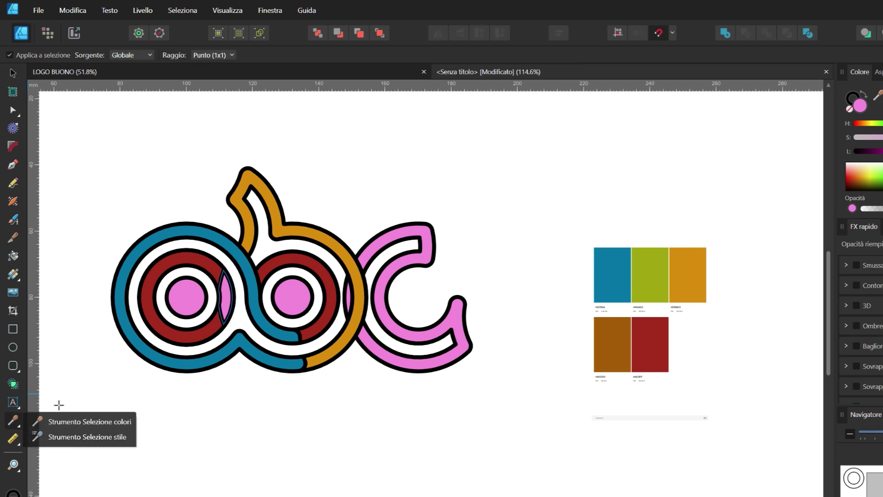
{"action": "left_click", "coordinate": [244, 217]}
{"action": "key", "text": "v"}
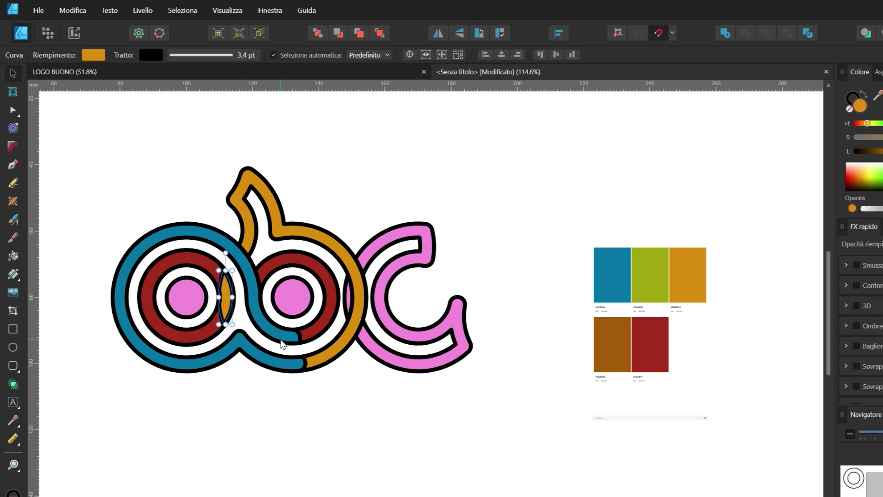
{"action": "key", "text": "ctrl+a"}
{"action": "left_click", "coordinate": [280, 12]}
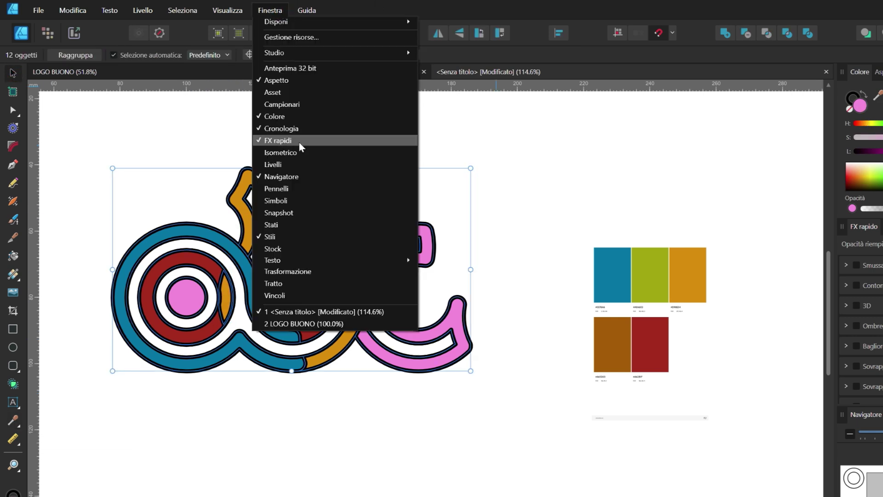
Set the stroke width to 0 pt to remove all black outlines.
{"action": "left_click", "coordinate": [294, 280]}
{"action": "left_click_drag", "start_coordinate": [558, 233], "coordinate": [519, 231]}
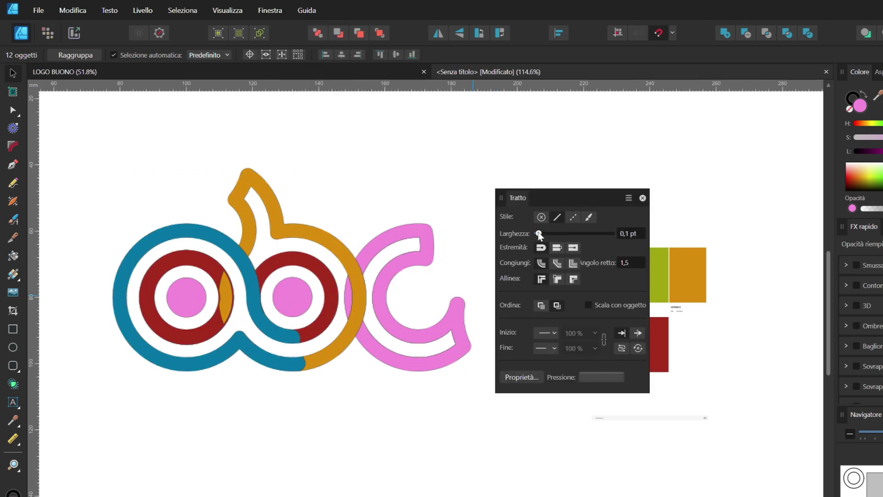
{"action": "left_click", "coordinate": [643, 197]}
Recolour the c green, the a's centre orange and the b's centre green.
{"action": "left_click", "coordinate": [13, 420]}
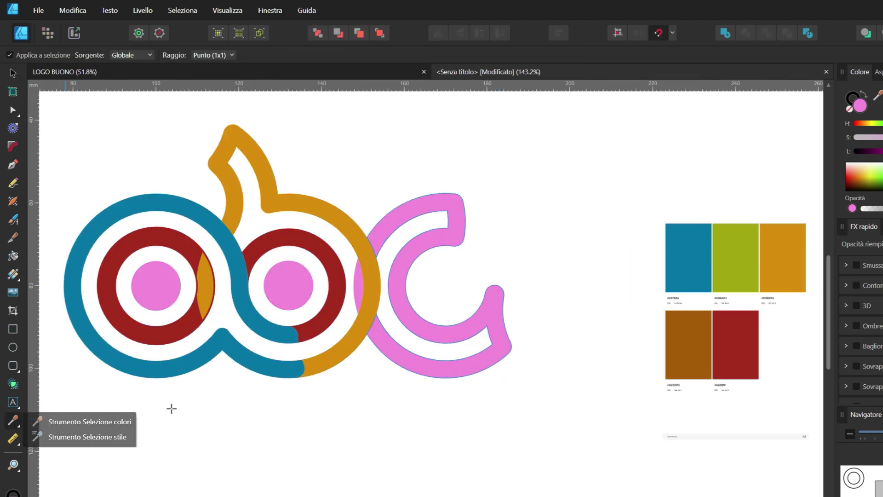
{"action": "left_click", "coordinate": [739, 260]}
{"action": "left_click", "coordinate": [13, 72]}
{"action": "left_click", "coordinate": [157, 285]}
{"action": "left_click", "coordinate": [265, 275]}
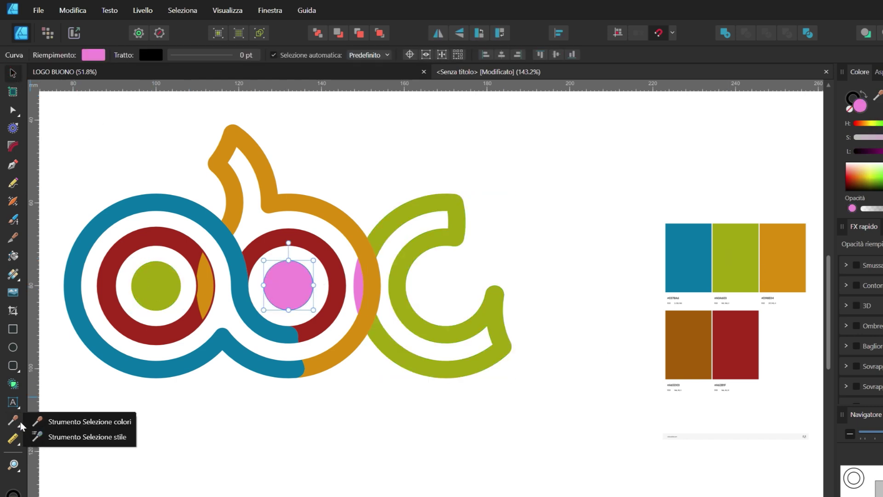
{"action": "left_click", "coordinate": [13, 420]}
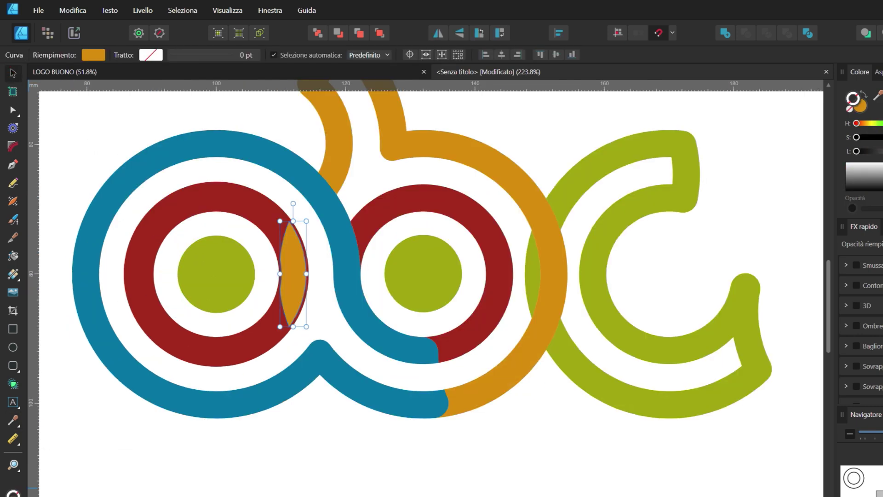
Swap the lens shape's fill and stroke and recolour the lens between b and c.
{"action": "left_click", "coordinate": [863, 95]}
{"action": "scroll", "coordinate": [218, 389], "scroll_direction": "down", "scroll_amount": 2}
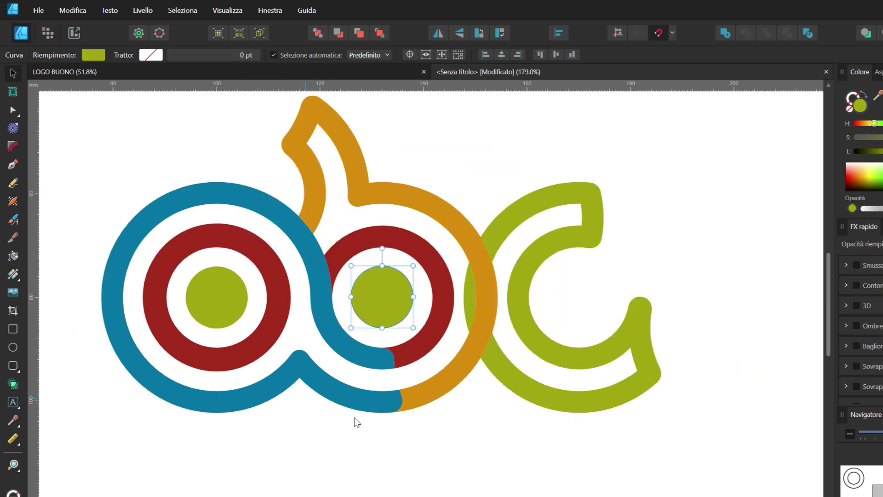
{"action": "left_click", "coordinate": [506, 456]}
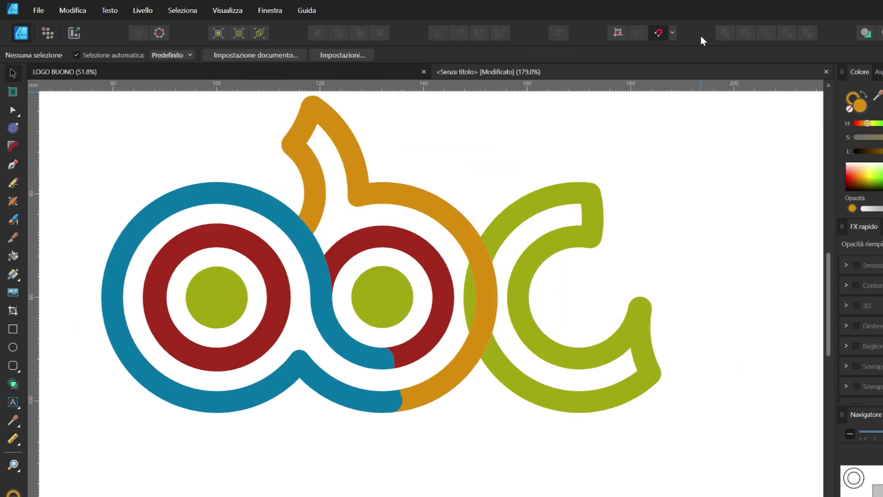
{"action": "left_click", "coordinate": [410, 366]}
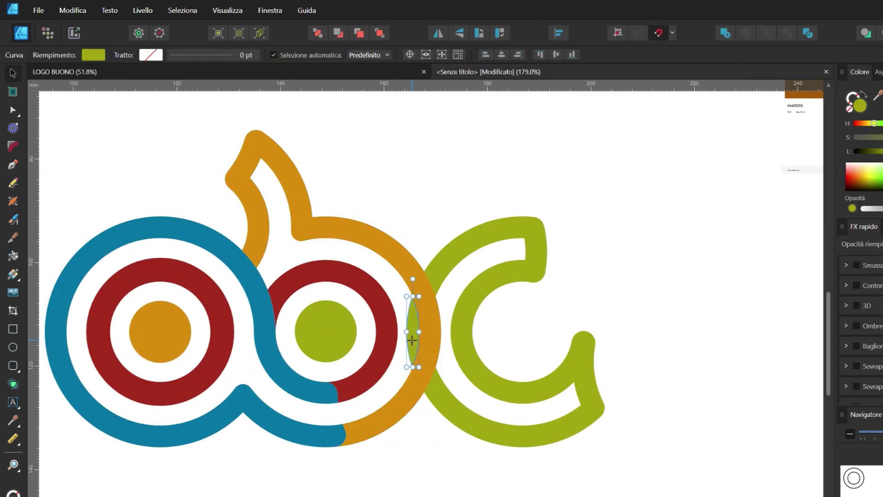
{"action": "key", "text": "a"}
{"action": "left_click", "coordinate": [411, 345]}
{"action": "scroll", "coordinate": [401, 450], "scroll_direction": "down", "scroll_amount": 1}
{"action": "scroll", "coordinate": [401, 450], "scroll_direction": "down", "scroll_amount": 1}
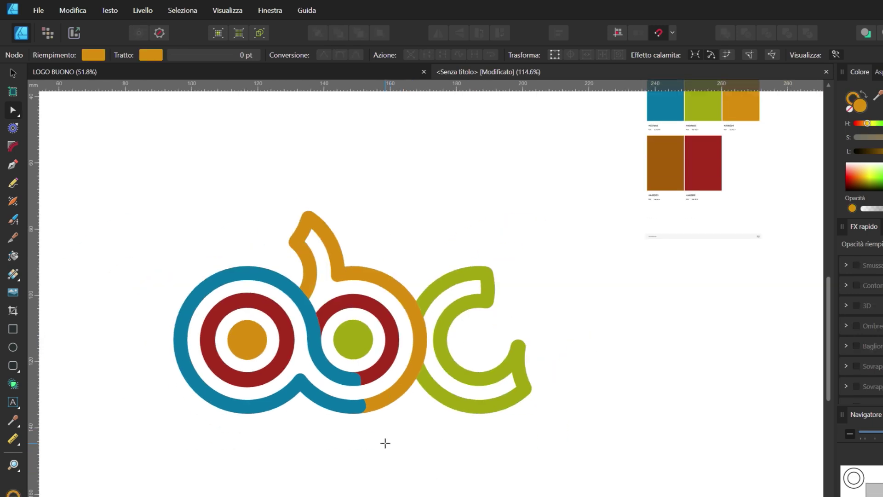
{"action": "scroll", "coordinate": [385, 444], "scroll_direction": "up", "scroll_amount": 1}
{"action": "key", "text": "v"}
{"action": "scroll", "coordinate": [462, 415], "scroll_direction": "down", "scroll_amount": 1}
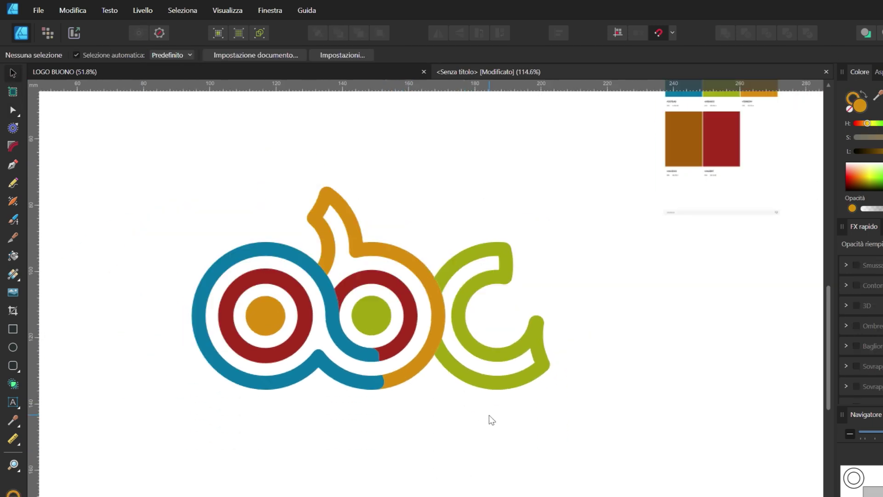
{"action": "scroll", "coordinate": [487, 423], "scroll_direction": "down", "scroll_amount": 3}
Place vertical guides at X 116 mm and 186 mm for the base rectangle.
{"action": "left_click_drag", "start_coordinate": [33, 295], "coordinate": [265, 310]}
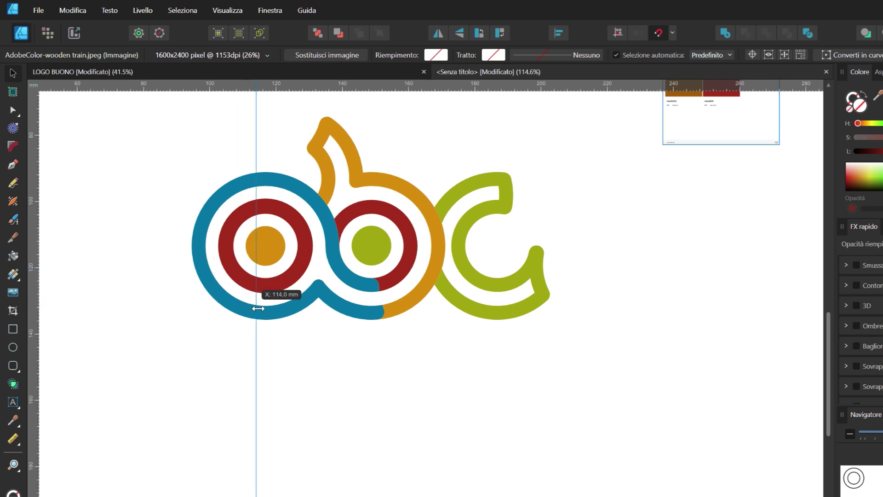
{"action": "left_click_drag", "start_coordinate": [41, 336], "coordinate": [492, 358]}
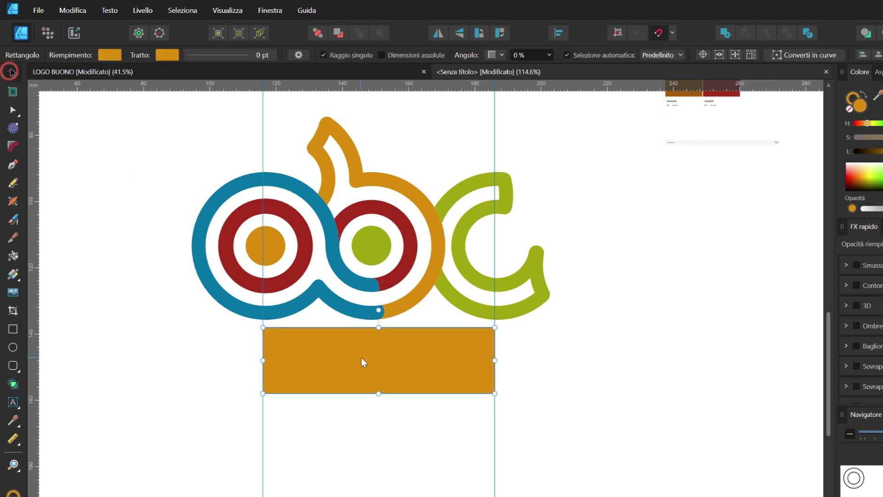
{"action": "left_click", "coordinate": [12, 384]}
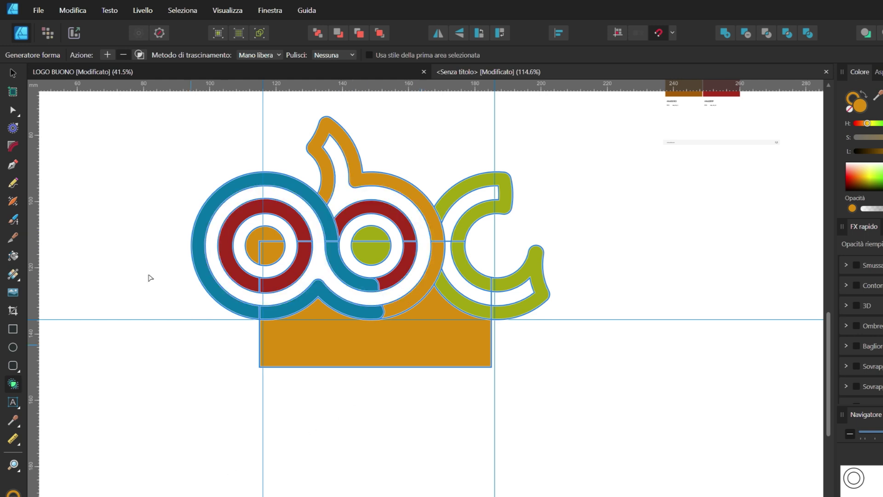
Lift the letters off the orange base and move the scalloped shape to the top right.
{"action": "left_click", "coordinate": [12, 72]}
{"action": "left_click", "coordinate": [413, 372]}
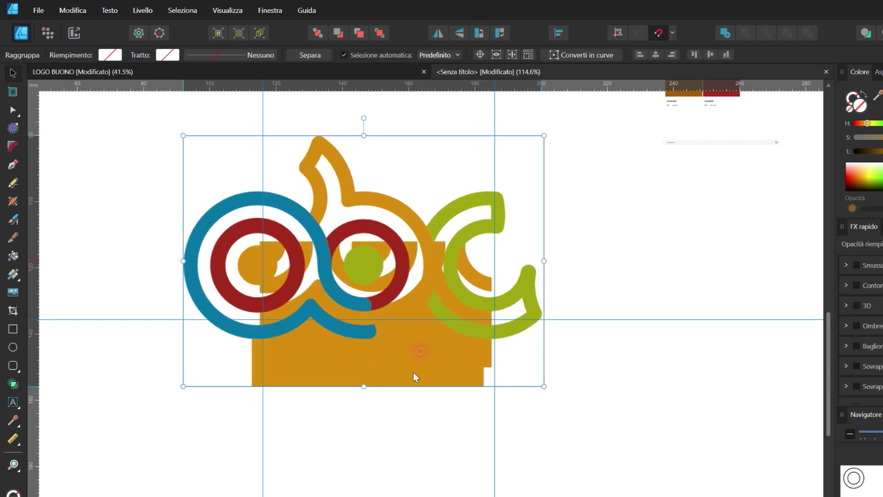
{"action": "left_click_drag", "start_coordinate": [413, 374], "coordinate": [417, 258]}
{"action": "left_click", "coordinate": [396, 331]}
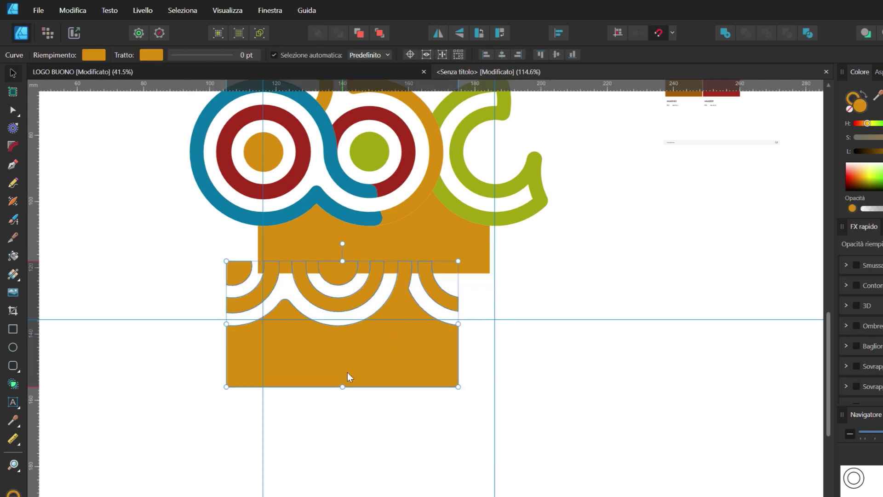
{"action": "left_click_drag", "start_coordinate": [395, 332], "coordinate": [635, 457]}
{"action": "mouse_move", "coordinate": [376, 252]}
{"action": "left_mouse_down"}
{"action": "mouse_move", "coordinate": [371, 352]}
{"action": "mouse_move", "coordinate": [405, 302]}
{"action": "mouse_move", "coordinate": [403, 335]}
{"action": "left_mouse_up"}
{"action": "left_click", "coordinate": [405, 303]}
{"action": "left_click", "coordinate": [580, 449]}
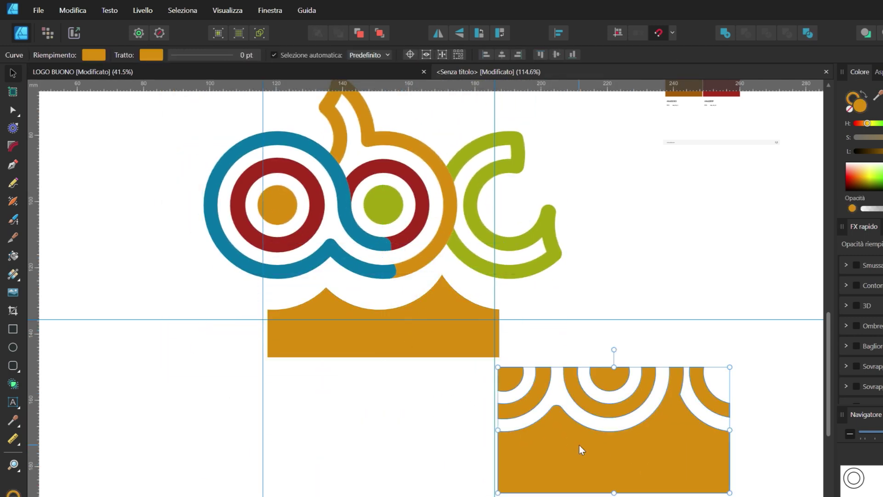
{"action": "left_click_drag", "start_coordinate": [579, 446], "coordinate": [785, 174]}
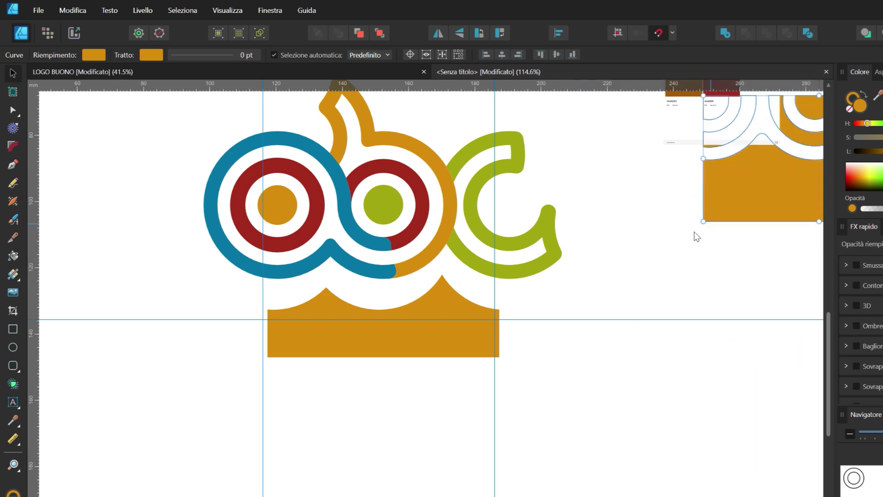
Position the orange crown shape under the logo and adjust the guides.
{"action": "mouse_move", "coordinate": [434, 344]}
{"action": "left_mouse_down"}
{"action": "mouse_move", "coordinate": [438, 373]}
{"action": "mouse_move", "coordinate": [446, 338]}
{"action": "left_mouse_up"}
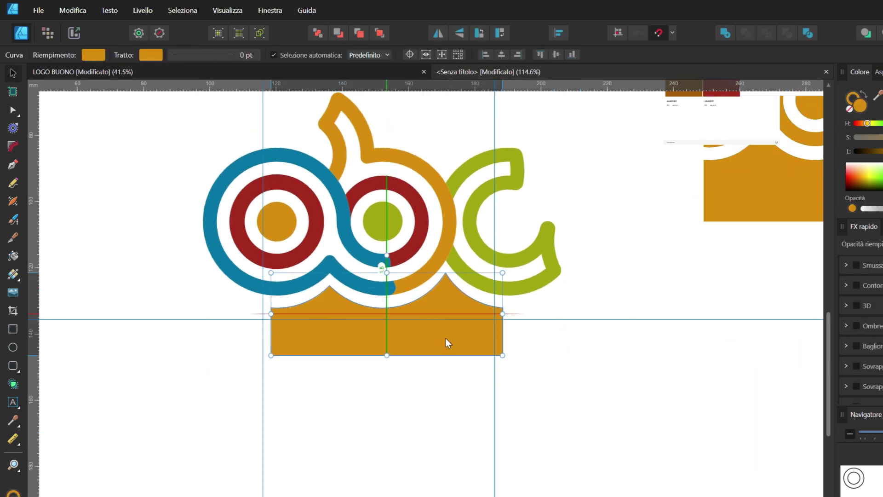
{"action": "left_click", "coordinate": [307, 361]}
{"action": "left_click", "coordinate": [462, 351]}
{"action": "left_click", "coordinate": [338, 344]}
{"action": "left_click_drag", "start_coordinate": [337, 343], "coordinate": [331, 342]}
{"action": "left_click_drag", "start_coordinate": [263, 386], "coordinate": [32, 386]}
{"action": "left_click_drag", "start_coordinate": [222, 319], "coordinate": [221, 219]}
{"action": "key", "text": "ctrl+z"}
{"action": "key", "text": "ctrl+z"}
{"action": "key", "text": "ctrl+z"}
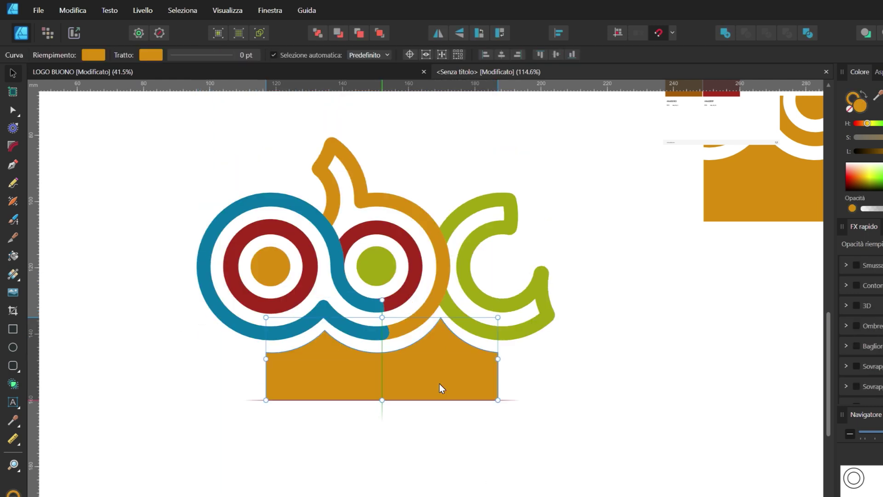
{"action": "left_click", "coordinate": [440, 383]}
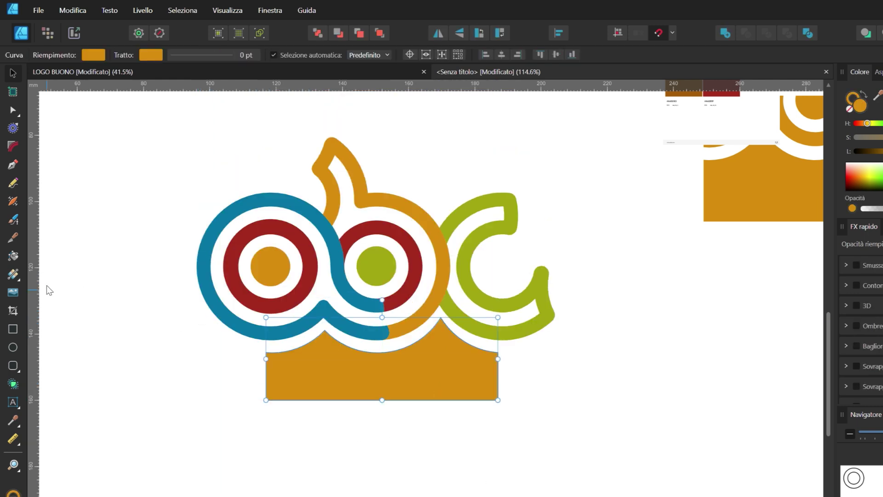
Round the crown's two bottom corners to a 14.4 mm radius.
{"action": "left_click", "coordinate": [12, 145]}
{"action": "left_click_drag", "start_coordinate": [226, 386], "coordinate": [508, 406]}
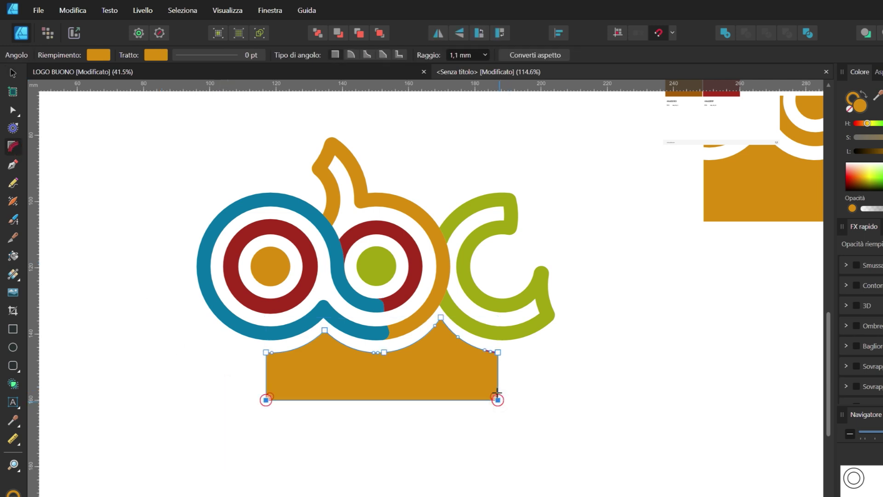
{"action": "left_click_drag", "start_coordinate": [484, 371], "coordinate": [457, 338]}
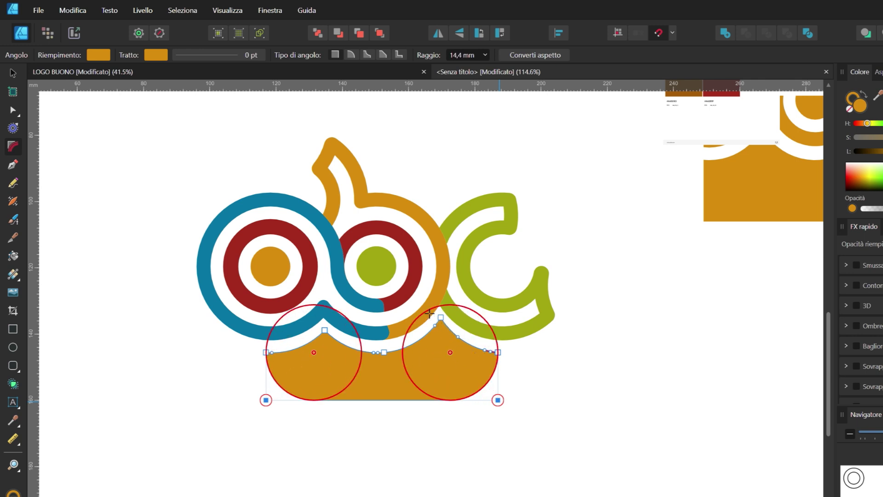
Type 'kindergarten' as artistic text below the logo.
{"action": "left_click", "coordinate": [12, 77]}
{"action": "left_click", "coordinate": [137, 333]}
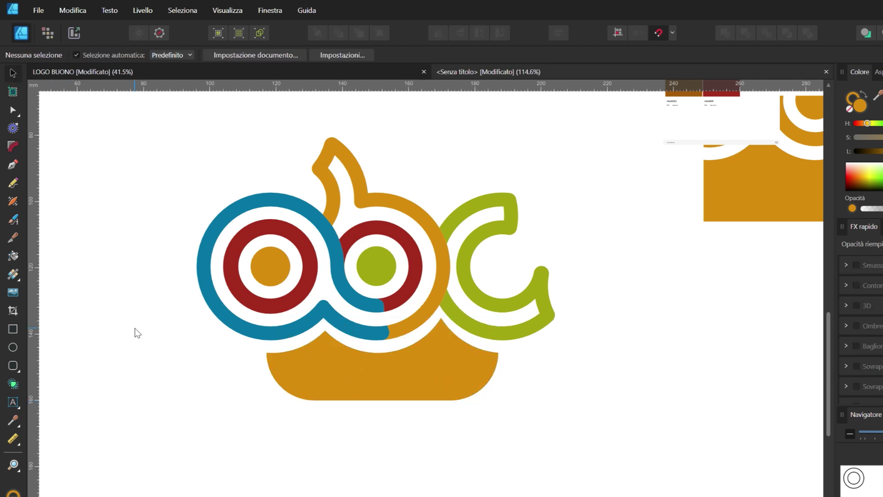
{"action": "left_click", "coordinate": [379, 390]}
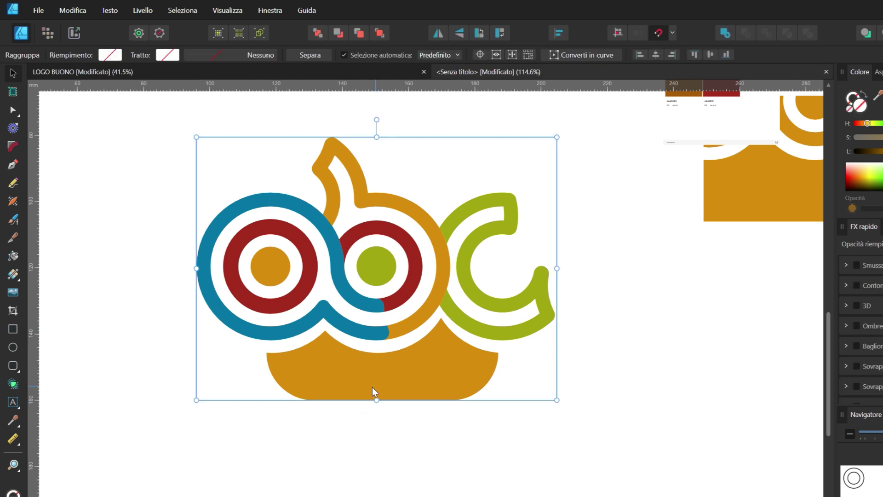
{"action": "left_click", "coordinate": [13, 402]}
{"action": "left_click_drag", "start_coordinate": [99, 481], "coordinate": [154, 479]}
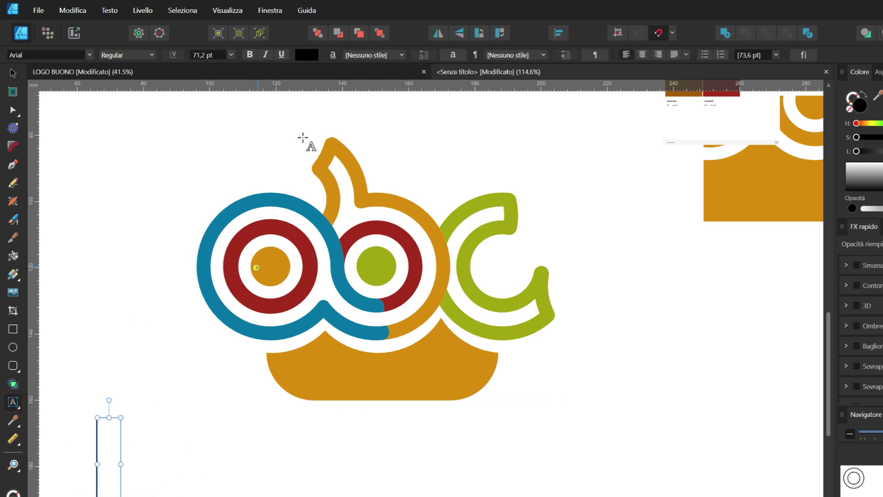
{"action": "type", "text": "kinderg"}
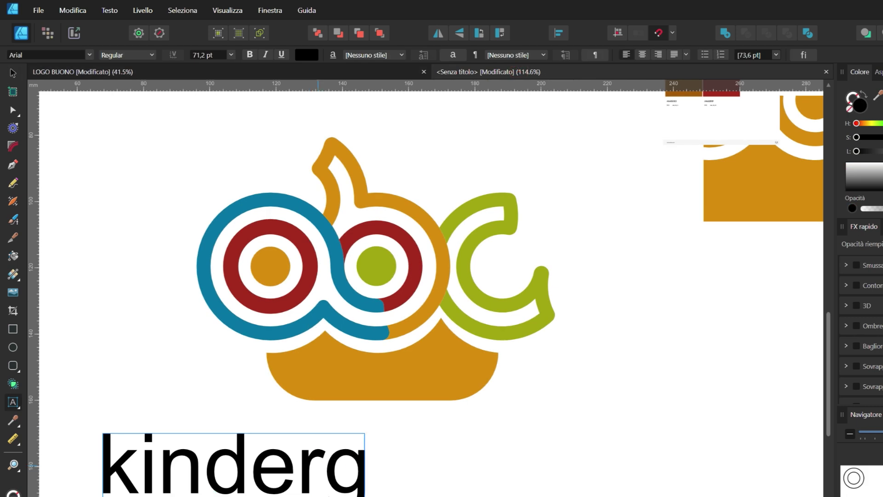
{"action": "type", "text": "arten"}
{"action": "left_click", "coordinate": [11, 71]}
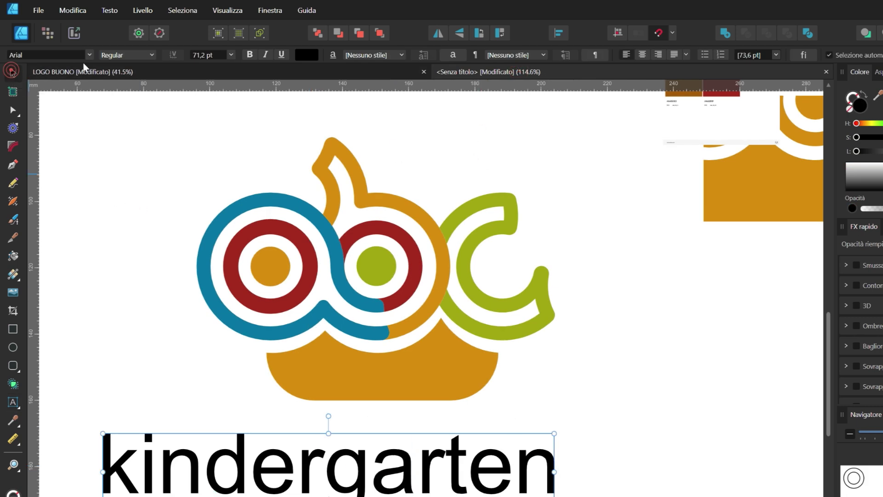
Set the text in the Jinky font and enlarge it to about 50.7 pt.
{"action": "left_click", "coordinate": [90, 55]}
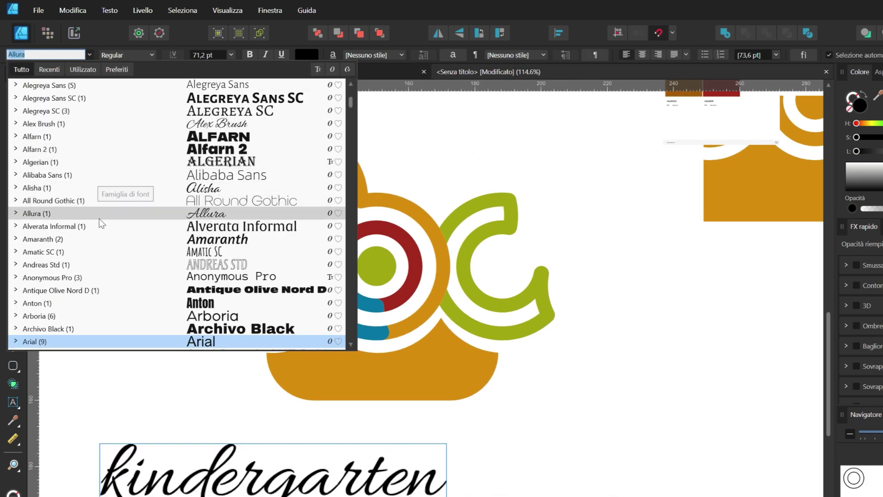
{"action": "scroll", "coordinate": [100, 240], "scroll_direction": "down", "scroll_amount": 1}
{"action": "scroll", "coordinate": [102, 255], "scroll_direction": "down", "scroll_amount": 4}
{"action": "scroll", "coordinate": [118, 266], "scroll_direction": "down", "scroll_amount": 3}
{"action": "scroll", "coordinate": [118, 270], "scroll_direction": "down", "scroll_amount": 2}
{"action": "scroll", "coordinate": [121, 273], "scroll_direction": "down", "scroll_amount": 3}
{"action": "scroll", "coordinate": [122, 272], "scroll_direction": "down", "scroll_amount": 15}
{"action": "left_click", "coordinate": [46, 278]}
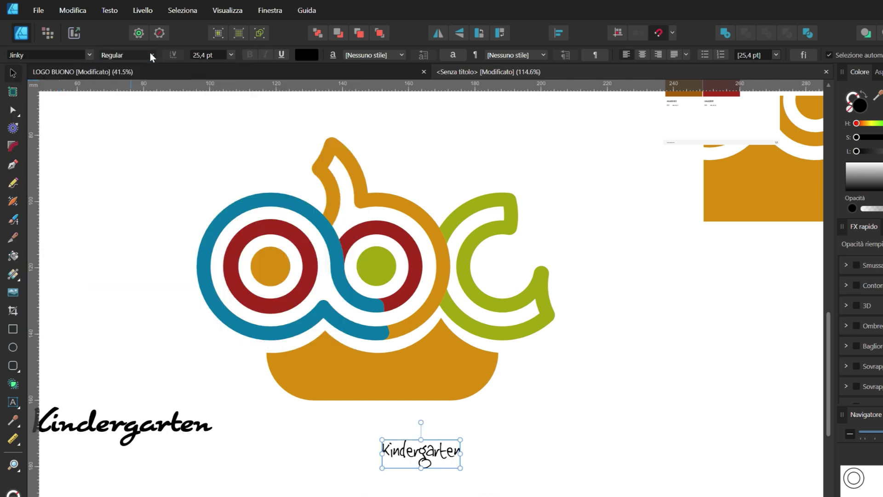
{"action": "scroll", "coordinate": [397, 377], "scroll_direction": "up", "scroll_amount": 2}
{"action": "left_click_drag", "start_coordinate": [424, 395], "coordinate": [507, 440]}
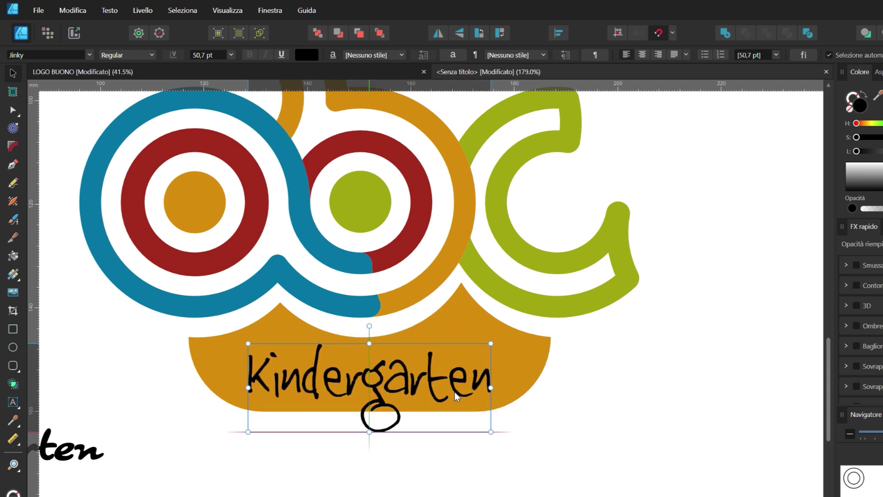
Fill the base under Kindergarten with the red swatch colour.
{"action": "key", "text": "ctrl+0"}
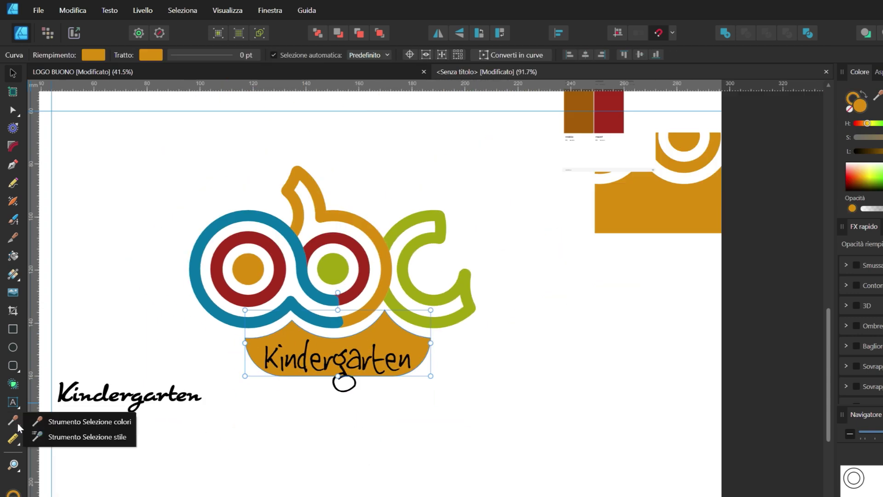
{"action": "left_click", "coordinate": [13, 420]}
{"action": "mouse_move", "coordinate": [302, 291]}
{"action": "left_mouse_down"}
{"action": "mouse_move", "coordinate": [493, 399]}
{"action": "mouse_move", "coordinate": [607, 109]}
{"action": "left_mouse_up"}
{"action": "left_click", "coordinate": [606, 154]}
{"action": "left_click", "coordinate": [13, 73]}
{"action": "left_click", "coordinate": [351, 479]}
Paste a copy of the red base and use it to make the g's loop its own filled shape.
{"action": "scroll", "coordinate": [345, 464], "scroll_direction": "up", "scroll_amount": 1}
{"action": "scroll", "coordinate": [346, 453], "scroll_direction": "up", "scroll_amount": 1}
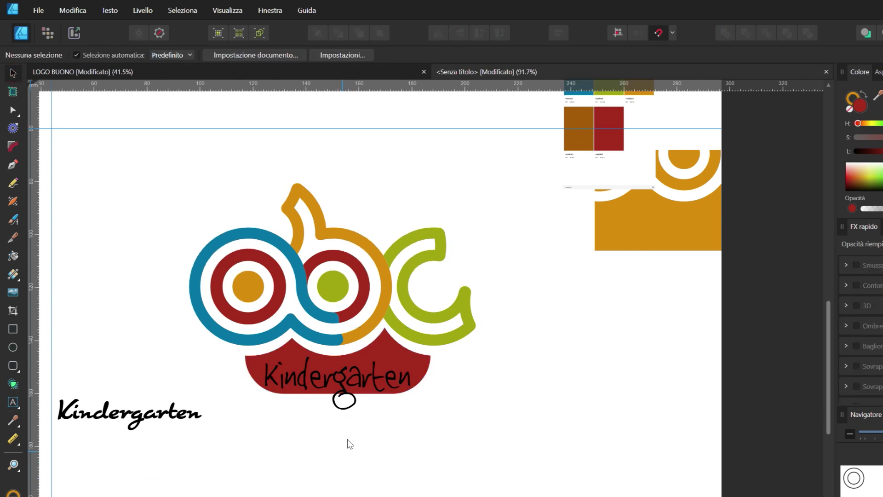
{"action": "scroll", "coordinate": [357, 394], "scroll_direction": "up", "scroll_amount": 1}
{"action": "scroll", "coordinate": [391, 364], "scroll_direction": "up", "scroll_amount": 1}
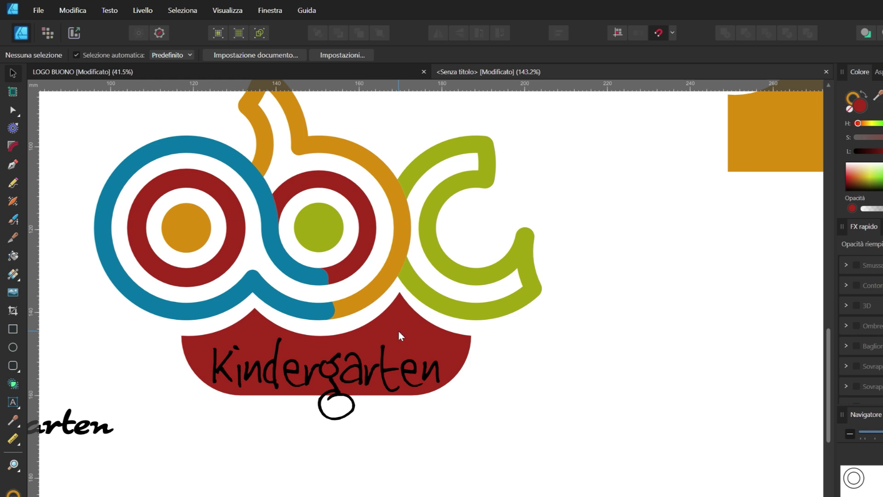
{"action": "left_click", "coordinate": [398, 330]}
{"action": "key", "text": "ctrl+v"}
{"action": "left_click", "coordinate": [367, 369], "text": "shift"}
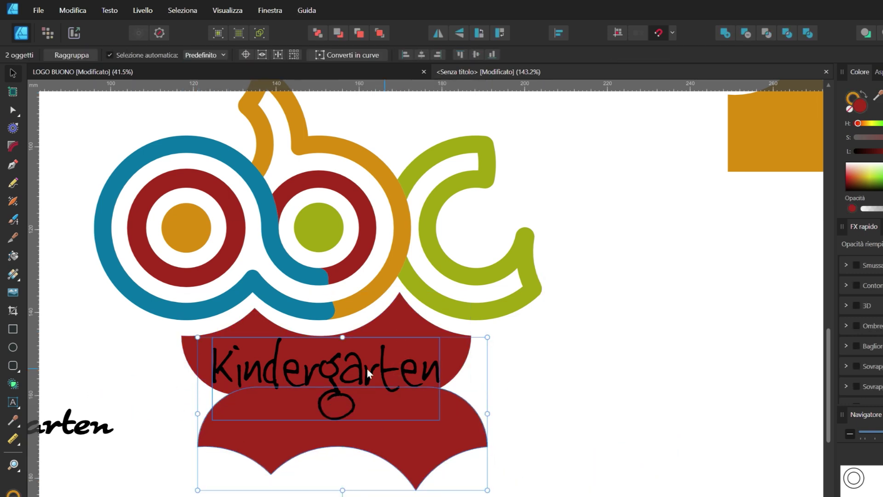
{"action": "key", "text": "m"}
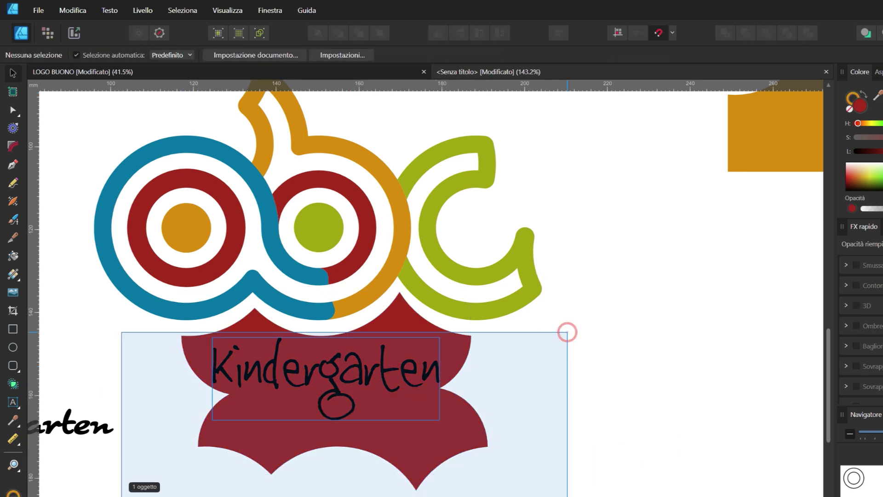
{"action": "left_click", "coordinate": [339, 409]}
Delete the spare red base copy and select the g's filled loop.
{"action": "key", "text": "v"}
{"action": "left_click", "coordinate": [416, 467]}
{"action": "double_click", "coordinate": [416, 467]}
{"action": "key", "text": "Delete"}
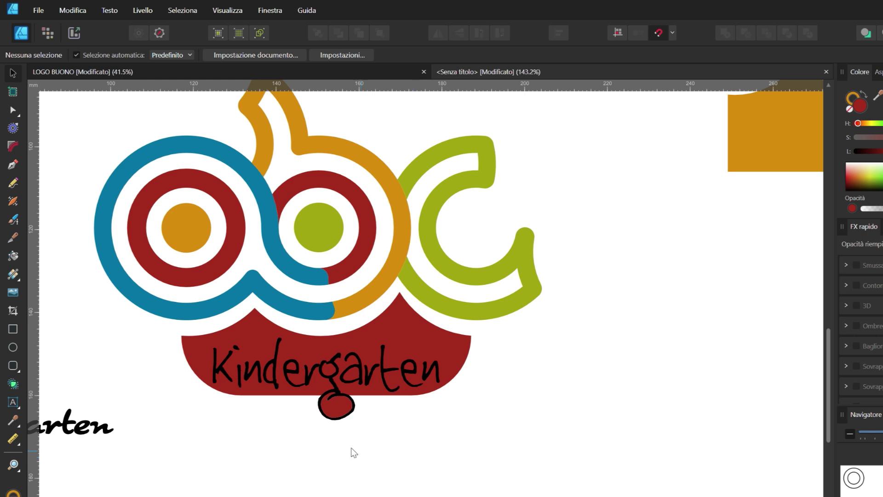
{"action": "scroll", "coordinate": [343, 404], "scroll_direction": "up", "scroll_amount": 2}
{"action": "left_click", "coordinate": [344, 405]}
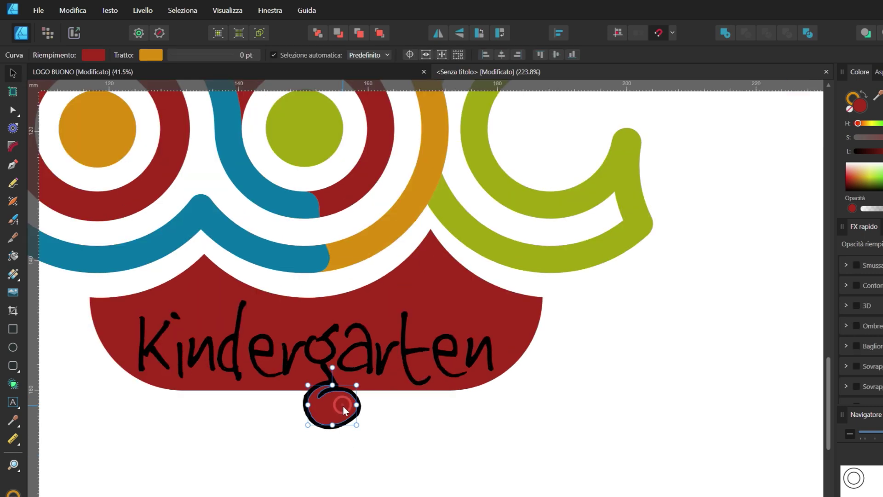
Colour the g's loop green and build separate shapes from the text's letter holes.
{"action": "left_click", "coordinate": [13, 420]}
{"action": "left_click", "coordinate": [303, 128]}
{"action": "key", "text": "v"}
{"action": "left_click_drag", "start_coordinate": [608, 445], "coordinate": [89, 289]}
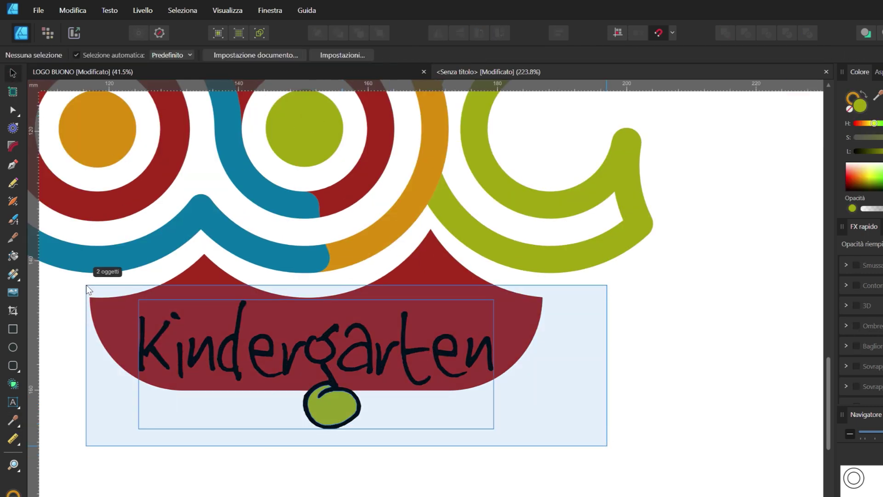
{"action": "key", "text": "x"}
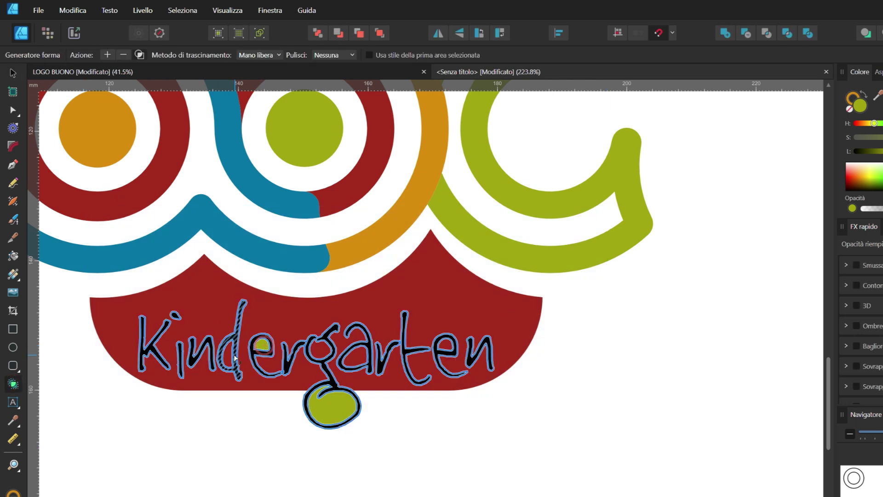
{"action": "key", "text": "v"}
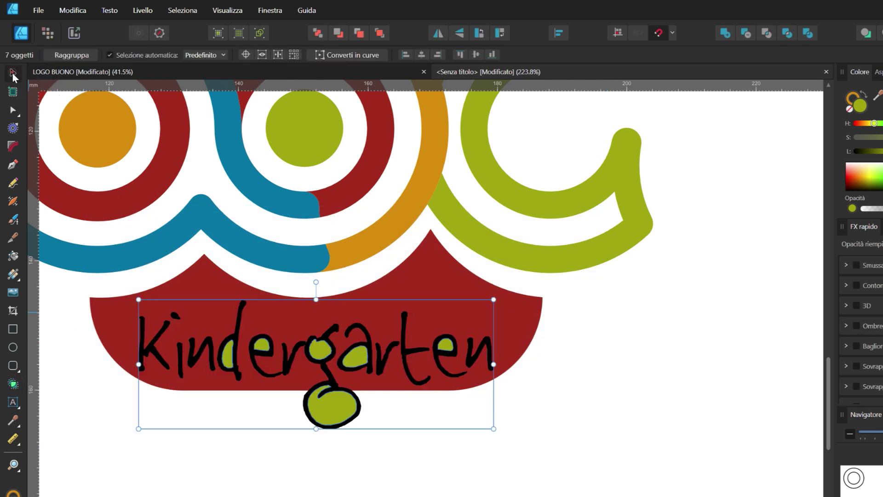
{"action": "left_click", "coordinate": [316, 349]}
{"action": "left_click", "coordinate": [13, 420]}
{"action": "left_click", "coordinate": [92, 124]}
{"action": "key", "text": "v"}
Colour the loops of the a and the d blue.
{"action": "left_click", "coordinate": [358, 364]}
{"action": "left_click", "coordinate": [13, 421]}
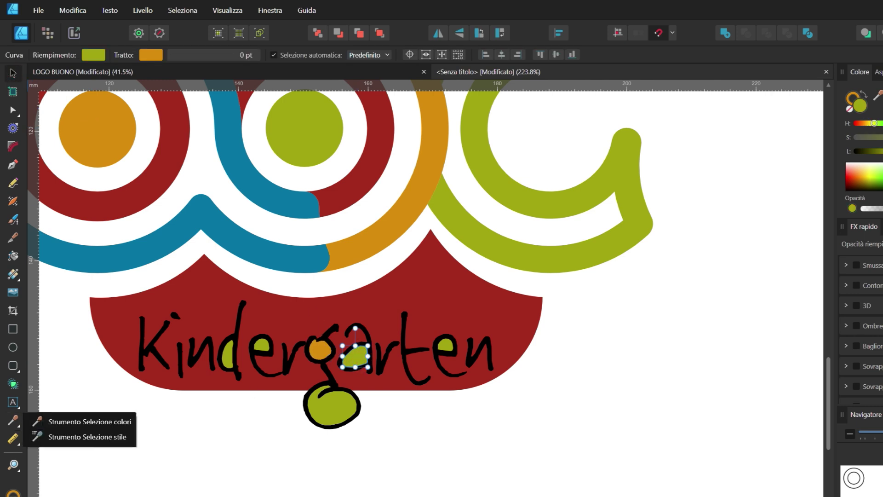
{"action": "scroll", "coordinate": [406, 183], "scroll_direction": "up", "scroll_amount": 2}
{"action": "left_click", "coordinate": [13, 73]}
{"action": "left_click", "coordinate": [226, 388]}
{"action": "left_click", "coordinate": [13, 421]}
{"action": "left_click", "coordinate": [13, 73]}
Turn the Kindergarten letters white and reselect the text.
{"action": "left_click", "coordinate": [474, 398]}
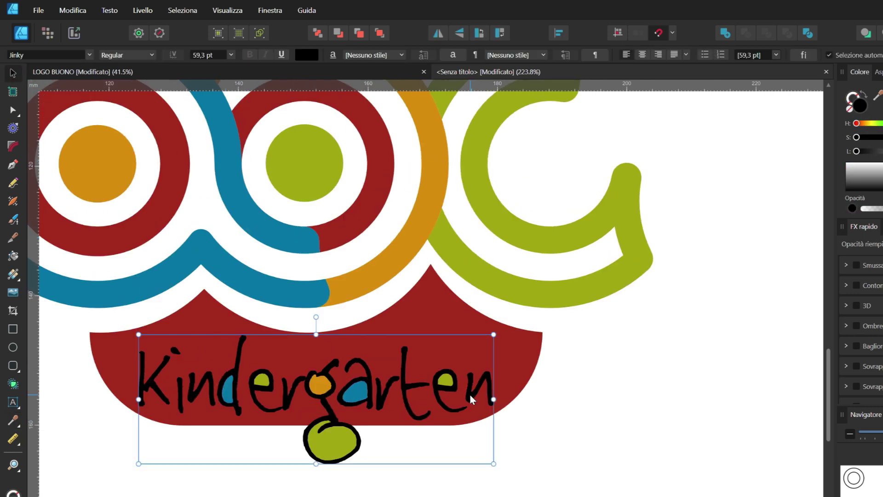
{"action": "double_click", "coordinate": [307, 397]}
{"action": "left_click_drag", "start_coordinate": [307, 397], "coordinate": [139, 397]}
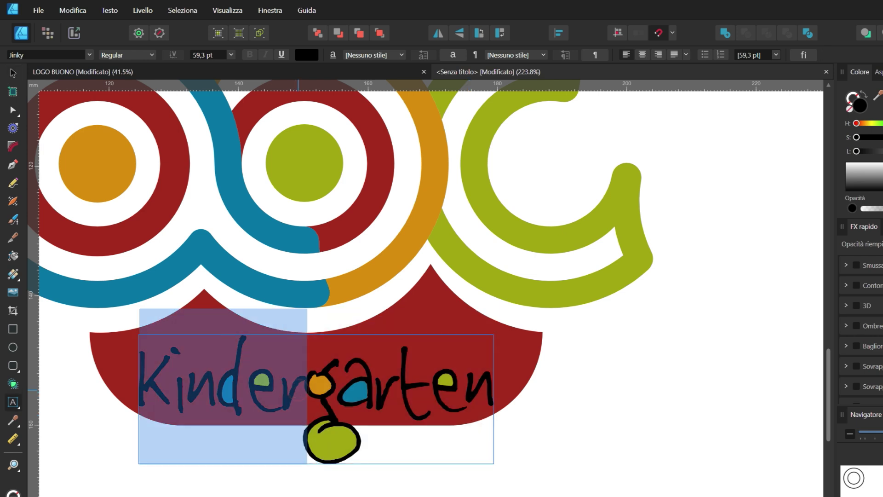
{"action": "left_click", "coordinate": [13, 421]}
{"action": "left_click", "coordinate": [57, 435]}
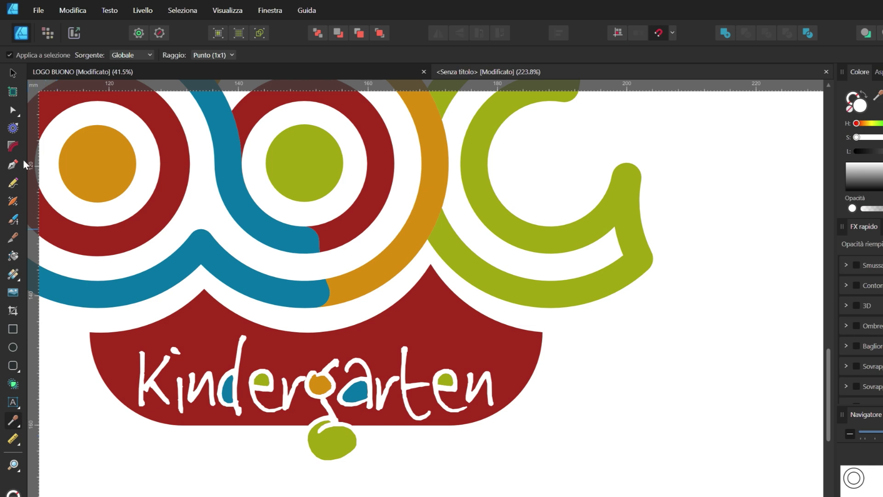
{"action": "left_click", "coordinate": [8, 75]}
{"action": "key", "text": "ctrl+d"}
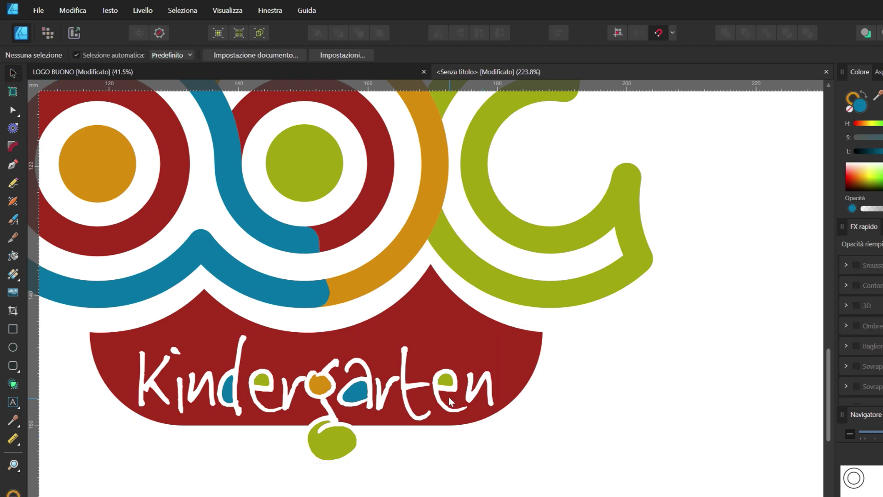
{"action": "left_click", "coordinate": [445, 408]}
{"action": "scroll", "coordinate": [477, 445], "scroll_direction": "down", "scroll_amount": 3}
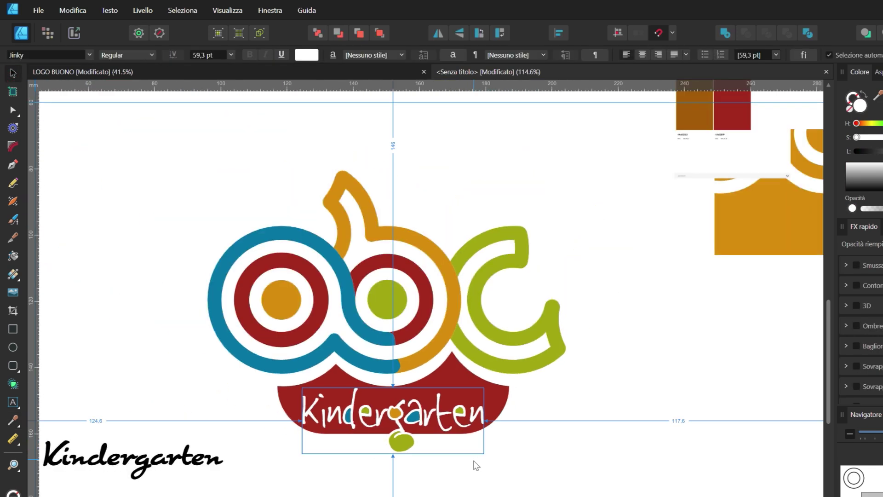
Give the Kindergarten lettering a thin 0.7 pt stroke outline.
{"action": "scroll", "coordinate": [465, 462], "scroll_direction": "up", "scroll_amount": 1}
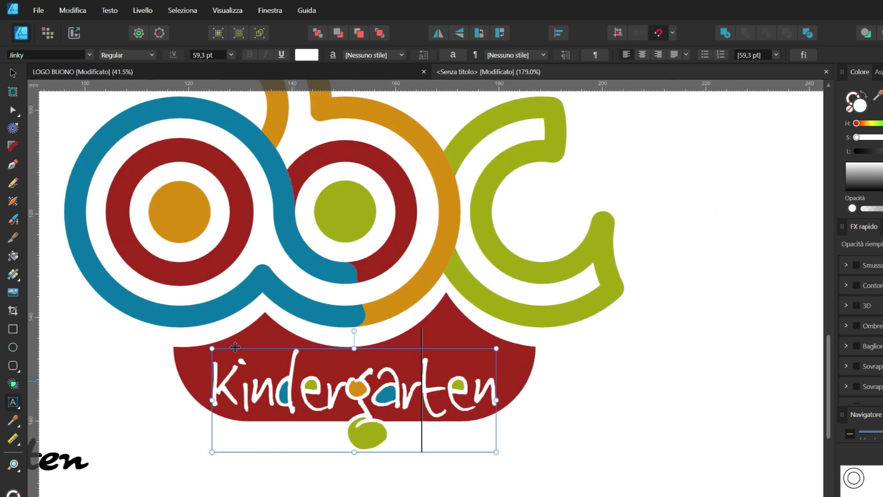
{"action": "scroll", "coordinate": [564, 307], "scroll_direction": "down", "scroll_amount": 2}
{"action": "left_click", "coordinate": [278, 10]}
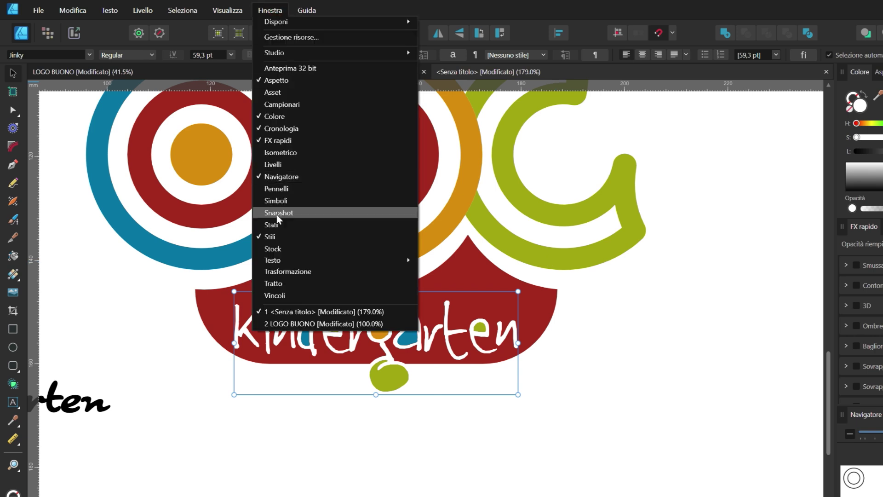
{"action": "left_click", "coordinate": [283, 282]}
{"action": "left_click_drag", "start_coordinate": [535, 235], "coordinate": [545, 233]}
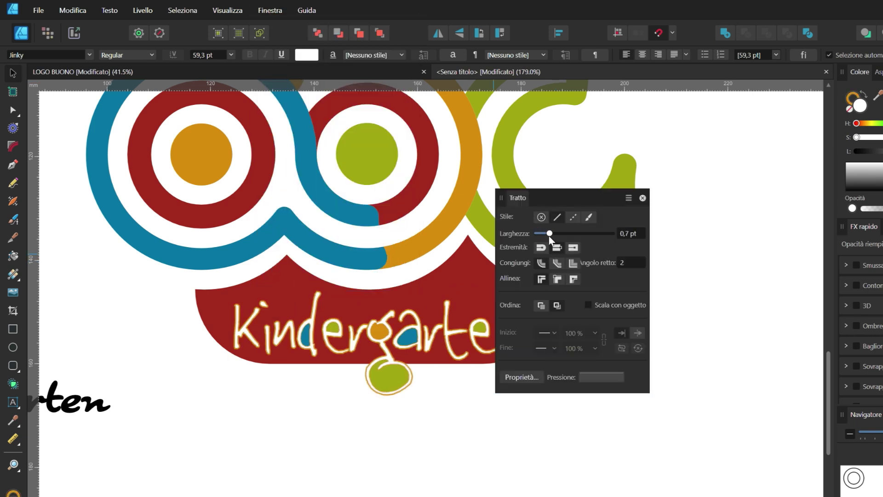
{"action": "left_click", "coordinate": [643, 198]}
{"action": "left_click", "coordinate": [147, 385]}
Move the leftover 'rten' text and the orange curve onto the pasteboard.
{"action": "scroll", "coordinate": [147, 385], "scroll_direction": "down", "scroll_amount": 3}
{"action": "left_click_drag", "start_coordinate": [92, 410], "coordinate": [792, 305]}
{"action": "left_click", "coordinate": [618, 200]}
{"action": "left_click_drag", "start_coordinate": [618, 200], "coordinate": [800, 193]}
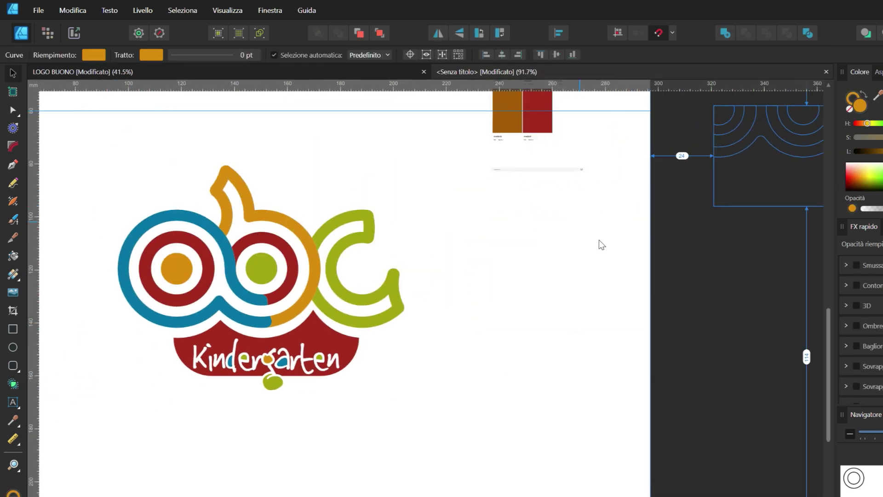
Shift the vertical guide and move the two circles onto the pasteboard.
{"action": "scroll", "coordinate": [599, 239], "scroll_direction": "down", "scroll_amount": 1}
{"action": "scroll", "coordinate": [594, 166], "scroll_direction": "up", "scroll_amount": 2}
{"action": "left_click", "coordinate": [662, 201]}
{"action": "mouse_move", "coordinate": [190, 284]}
{"action": "left_mouse_down"}
{"action": "mouse_move", "coordinate": [100, 283]}
{"action": "mouse_move", "coordinate": [150, 284]}
{"action": "left_mouse_up"}
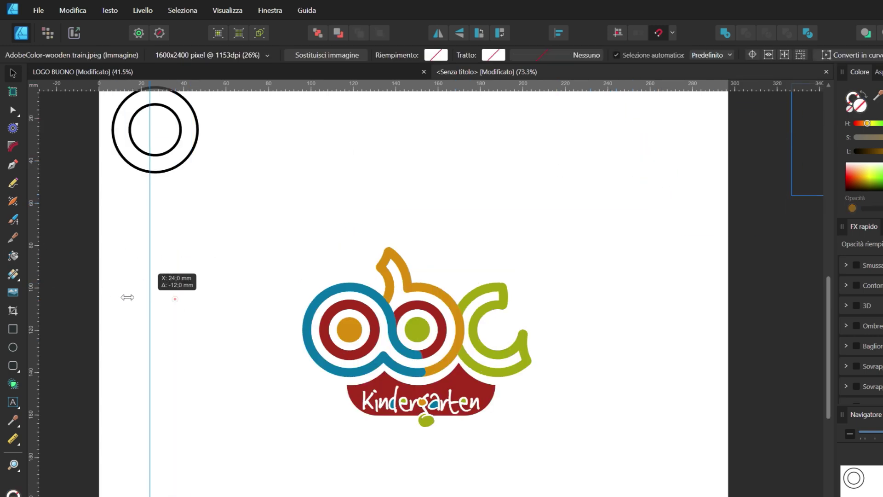
{"action": "scroll", "coordinate": [214, 135], "scroll_direction": "up", "scroll_amount": 2}
{"action": "left_click", "coordinate": [154, 139]}
{"action": "left_click_drag", "start_coordinate": [155, 139], "coordinate": [507, 69]}
Select all logo parts and remove the white ring piece around the green dot.
{"action": "key", "text": "ctrl+a"}
{"action": "scroll", "coordinate": [368, 404], "scroll_direction": "up", "scroll_amount": 5}
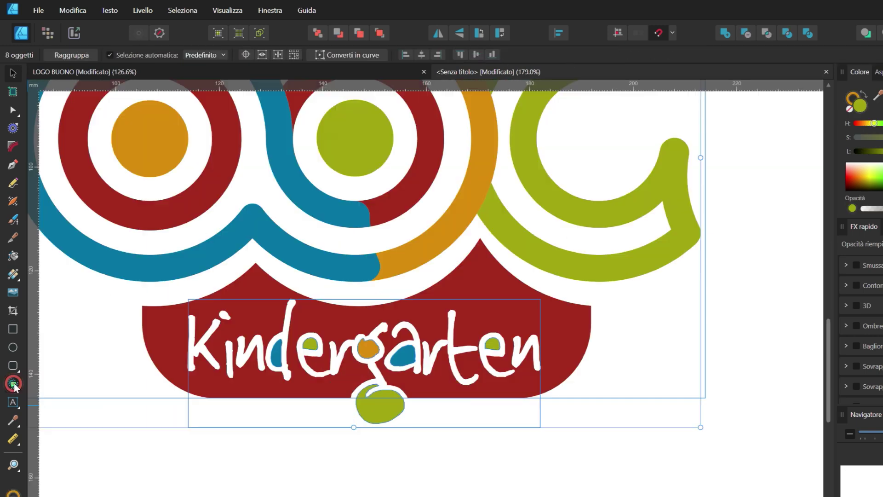
{"action": "key", "text": "u"}
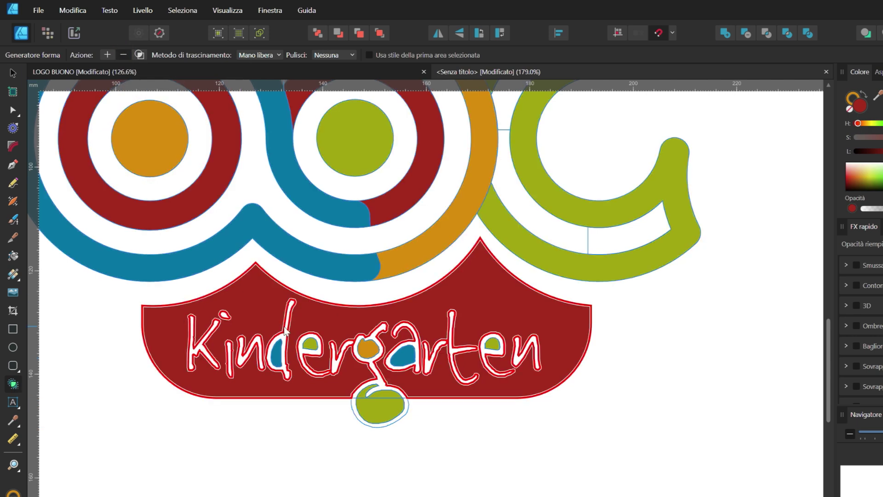
{"action": "scroll", "coordinate": [287, 329], "scroll_direction": "up", "scroll_amount": 3}
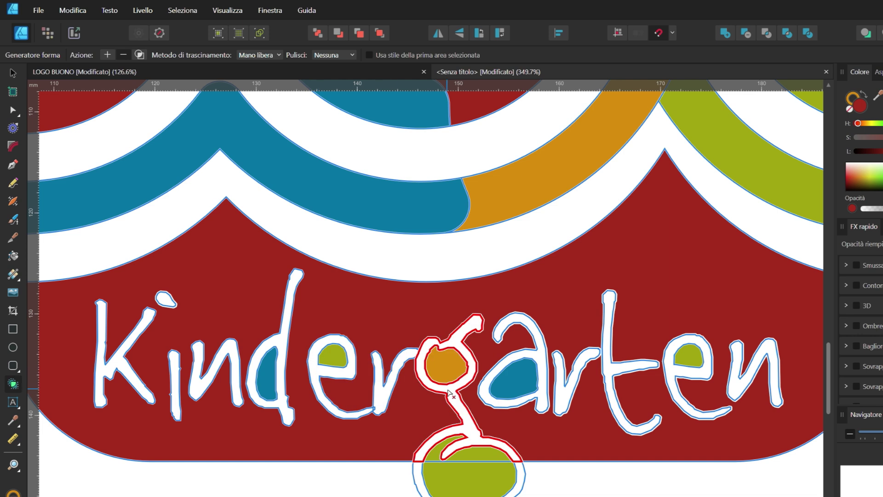
{"action": "left_click", "coordinate": [417, 479], "text": "alt"}
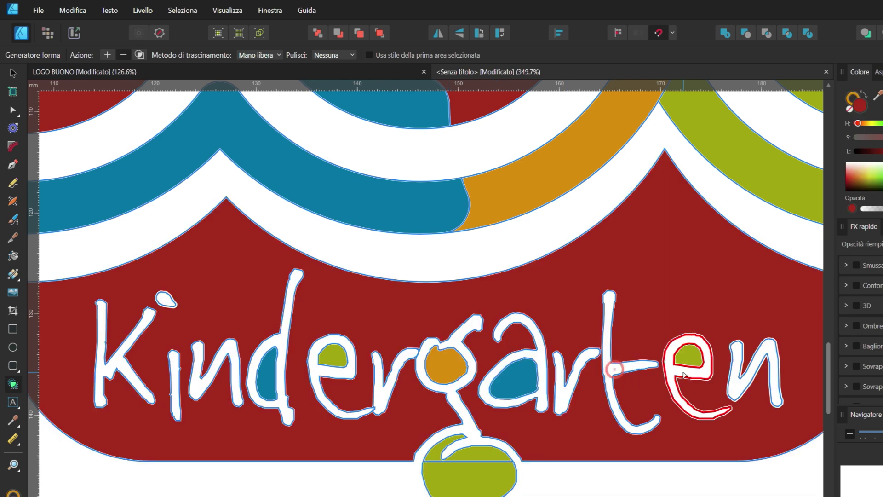
{"action": "left_click", "coordinate": [13, 72]}
{"action": "scroll", "coordinate": [220, 313], "scroll_direction": "down", "scroll_amount": 3}
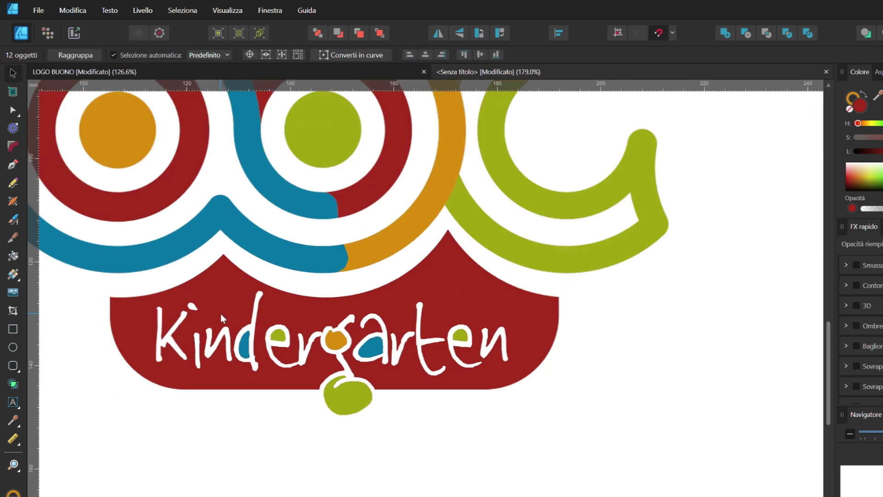
Paste the arc shape, enlarge it over the page and send it behind the logo.
{"action": "scroll", "coordinate": [393, 465], "scroll_direction": "down", "scroll_amount": 8}
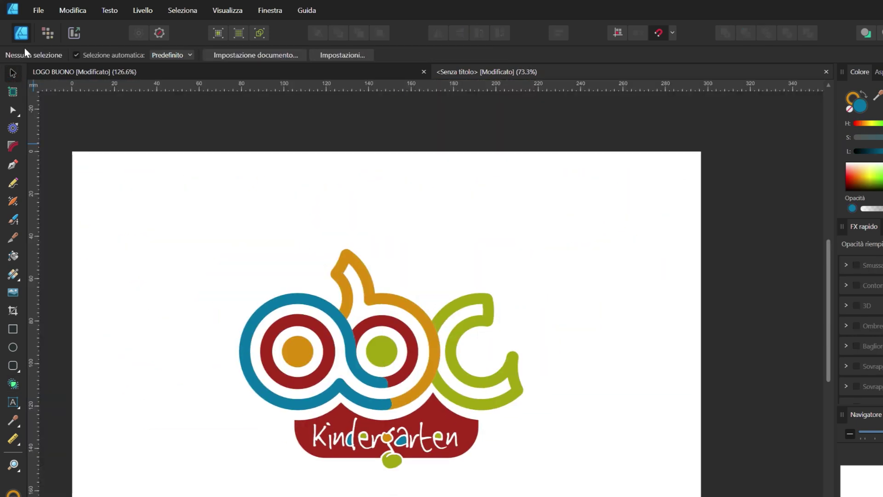
{"action": "left_click_drag", "start_coordinate": [603, 184], "coordinate": [300, 308]}
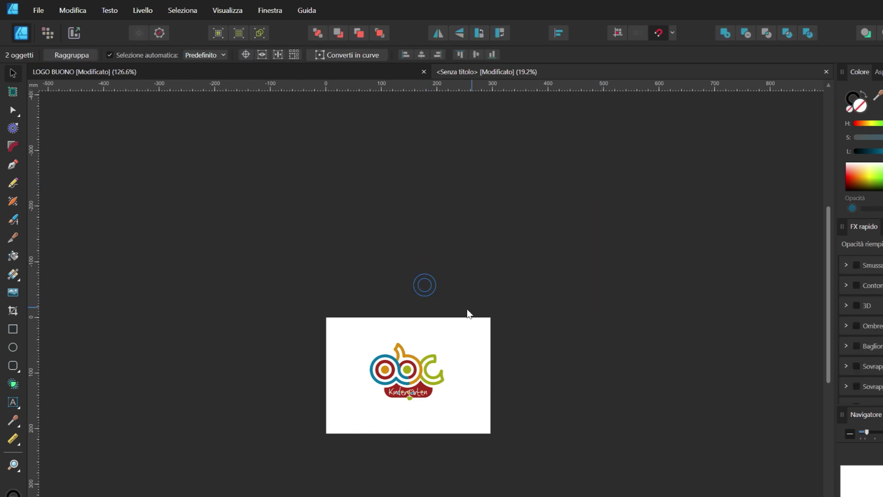
{"action": "scroll", "coordinate": [414, 437], "scroll_direction": "up", "scroll_amount": 3}
{"action": "scroll", "coordinate": [368, 391], "scroll_direction": "up", "scroll_amount": 3}
{"action": "left_click", "coordinate": [302, 298]}
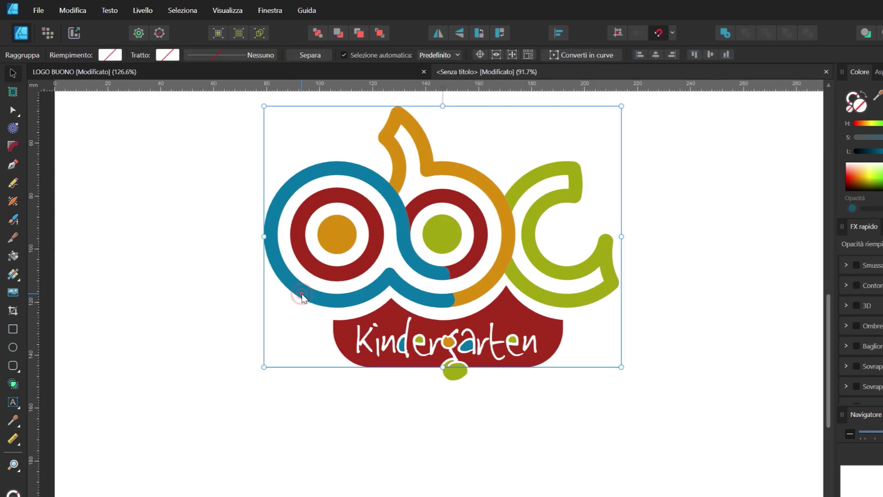
{"action": "key", "text": "ctrl+v"}
{"action": "left_click_drag", "start_coordinate": [635, 370], "coordinate": [514, 218]}
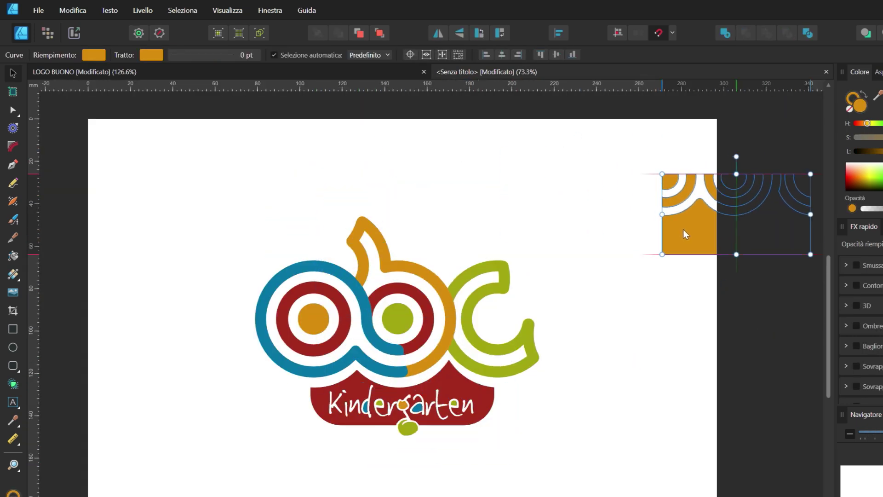
{"action": "left_click_drag", "start_coordinate": [598, 223], "coordinate": [199, 212]}
{"action": "left_click_drag", "start_coordinate": [321, 235], "coordinate": [786, 399]}
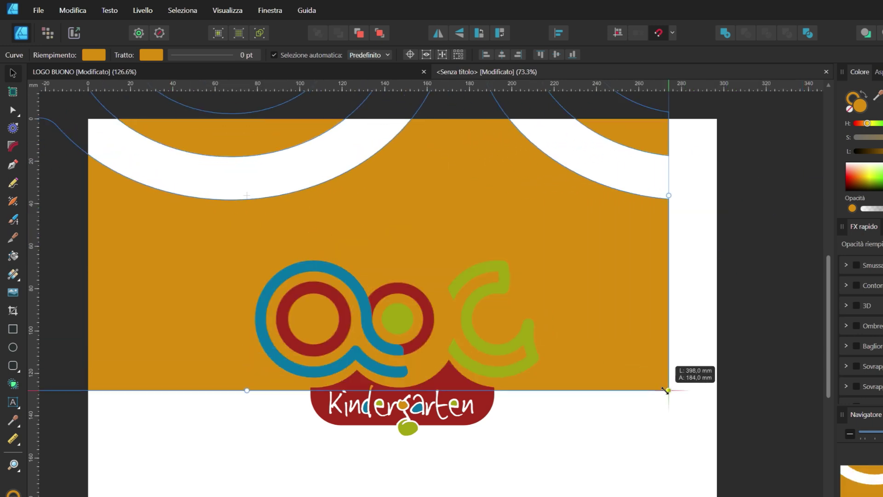
{"action": "mouse_move", "coordinate": [689, 315]}
{"action": "left_mouse_down"}
{"action": "mouse_move", "coordinate": [683, 301]}
{"action": "mouse_move", "coordinate": [578, 452]}
{"action": "left_mouse_up"}
{"action": "key", "text": "ctrl+minus"}
Fade the arc background to pale cream and stretch it past the page edges.
{"action": "left_click_drag", "start_coordinate": [882, 208], "coordinate": [878, 208]}
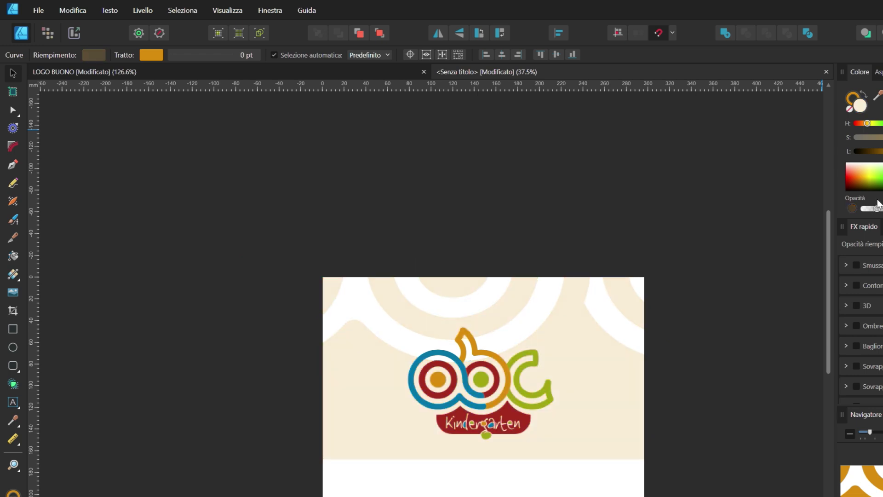
{"action": "scroll", "coordinate": [750, 338], "scroll_direction": "up", "scroll_amount": 3}
{"action": "left_click", "coordinate": [650, 408]}
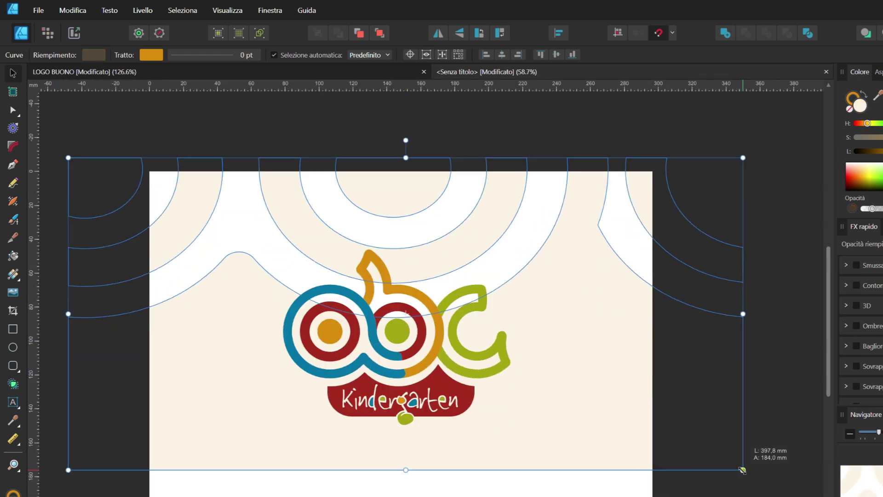
{"action": "left_click_drag", "start_coordinate": [742, 469], "coordinate": [794, 494]}
{"action": "left_click_drag", "start_coordinate": [621, 460], "coordinate": [605, 455]}
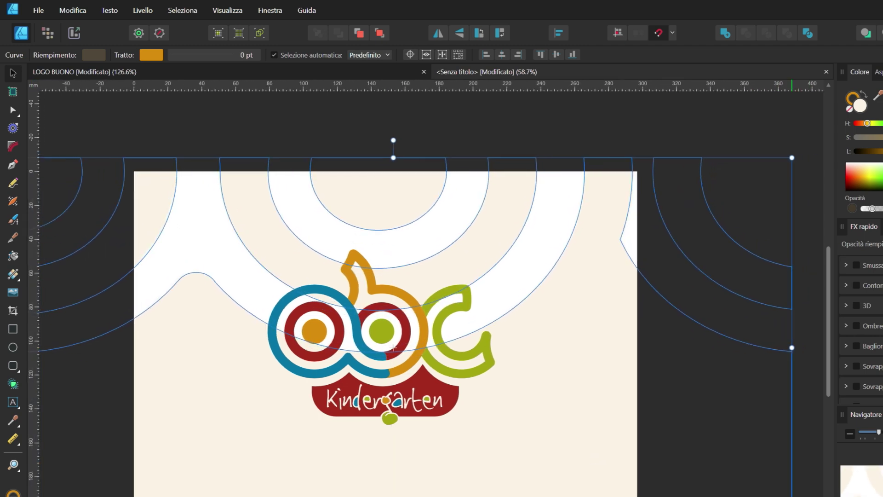
{"action": "left_click", "coordinate": [493, 128]}
Marquee-select all the logo's parts and group them with Raggruppa.
{"action": "left_click", "coordinate": [379, 322]}
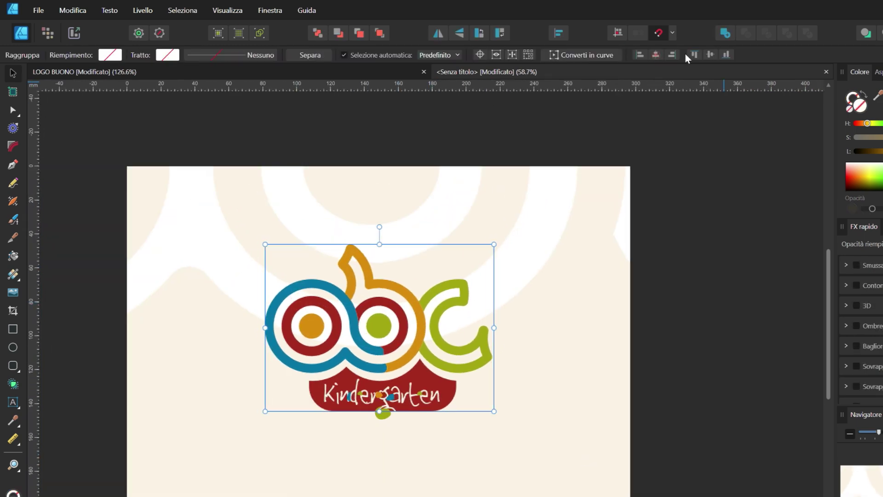
{"action": "scroll", "coordinate": [473, 457], "scroll_direction": "up", "scroll_amount": 1}
{"action": "left_click_drag", "start_coordinate": [531, 496], "coordinate": [224, 206]}
{"action": "right_click", "coordinate": [351, 246]}
{"action": "left_click", "coordinate": [375, 290]}
{"action": "scroll", "coordinate": [403, 344], "scroll_direction": "down", "scroll_amount": 1}
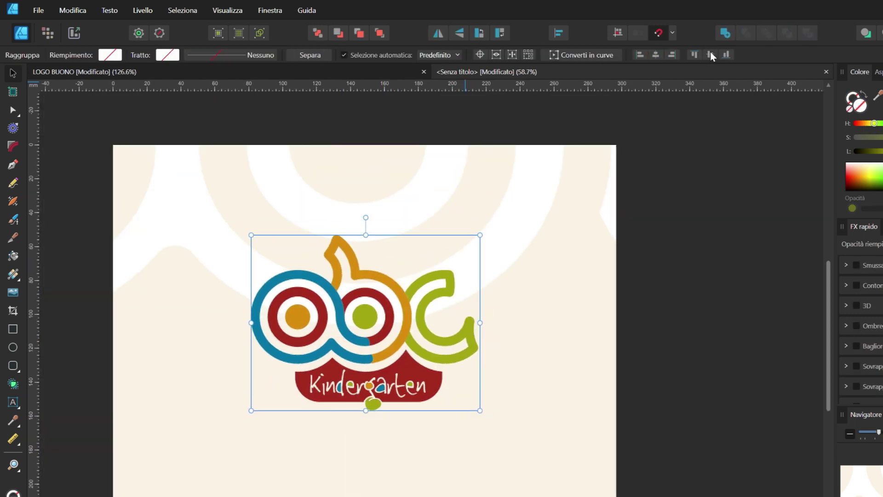
{"action": "scroll", "coordinate": [475, 340], "scroll_direction": "up", "scroll_amount": 1}
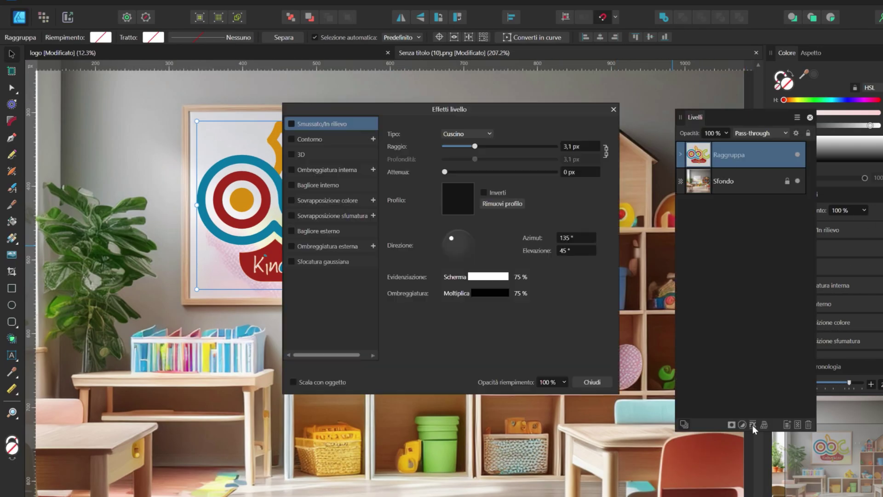
Set the mockup's logo layer to 89% opacity with a gradient overlay, then save the document.
{"action": "left_click_drag", "start_coordinate": [708, 145], "coordinate": [720, 144]}
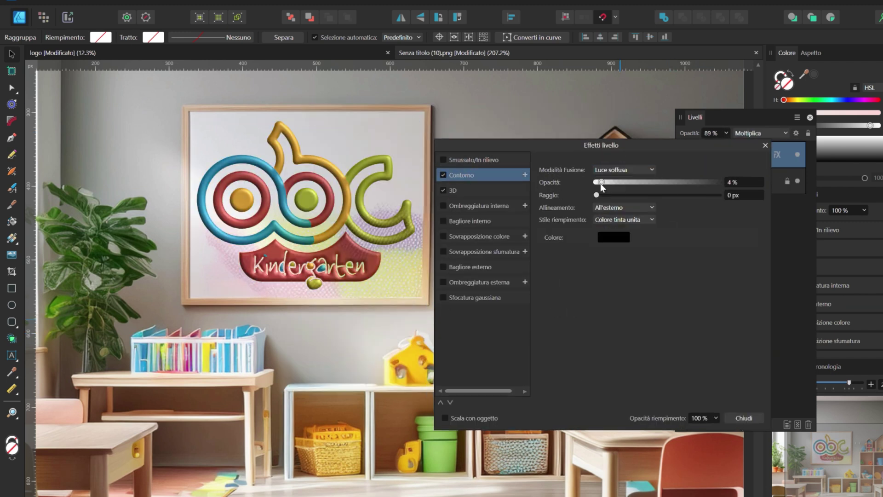
{"action": "left_click", "coordinate": [640, 169]}
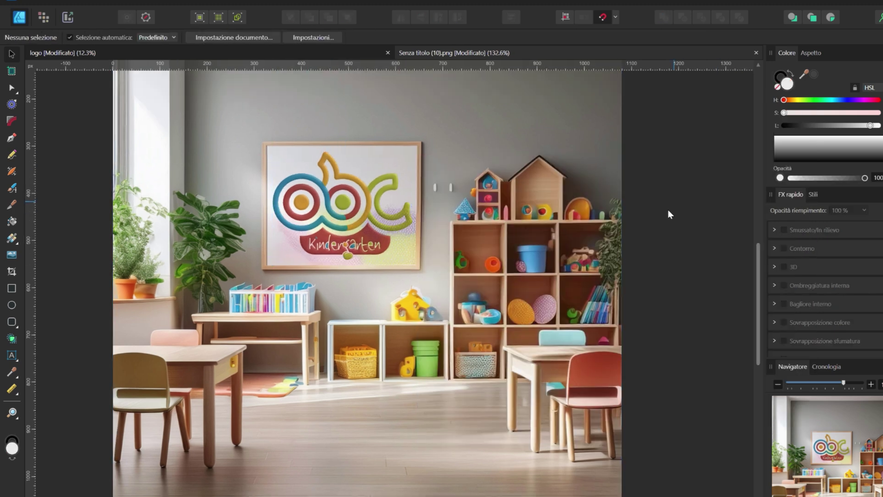
{"action": "key", "text": "ctrl+s"}
{"action": "left_click", "coordinate": [404, 275]}
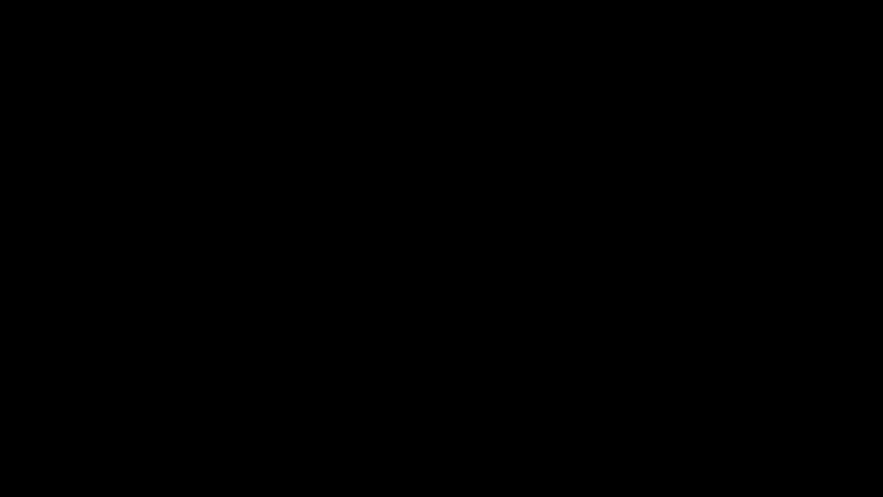